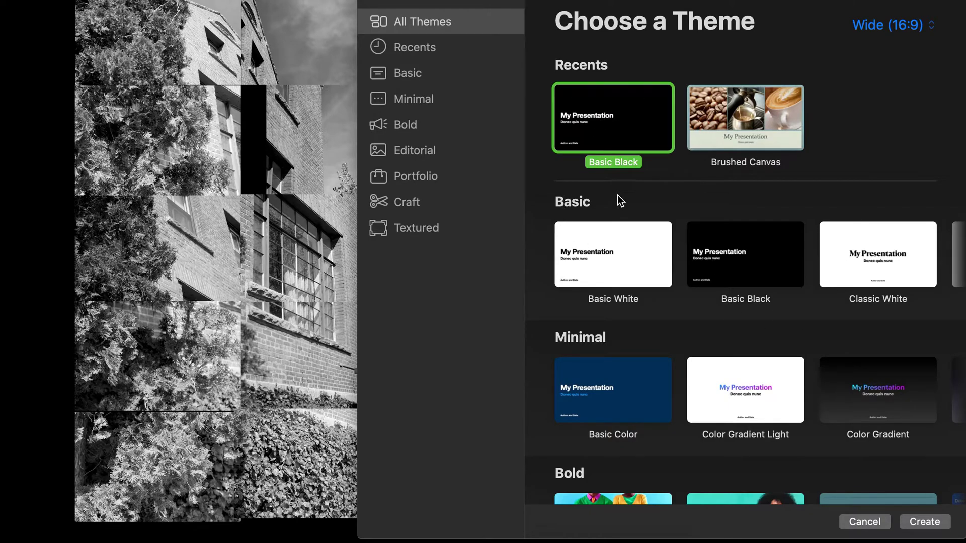
- Create a presentation with the Basic Black theme and delete the title, subtitle and author placeholders from the first slide
{"action": "double_click", "coordinate": [628, 112]}
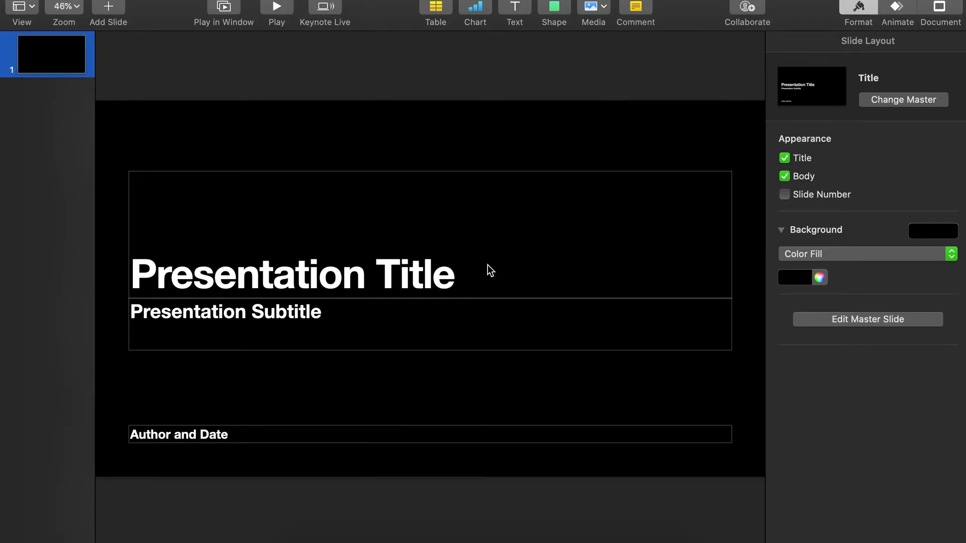
{"action": "left_click", "coordinate": [328, 290]}
{"action": "key", "text": "Delete"}
{"action": "left_click", "coordinate": [315, 336]}
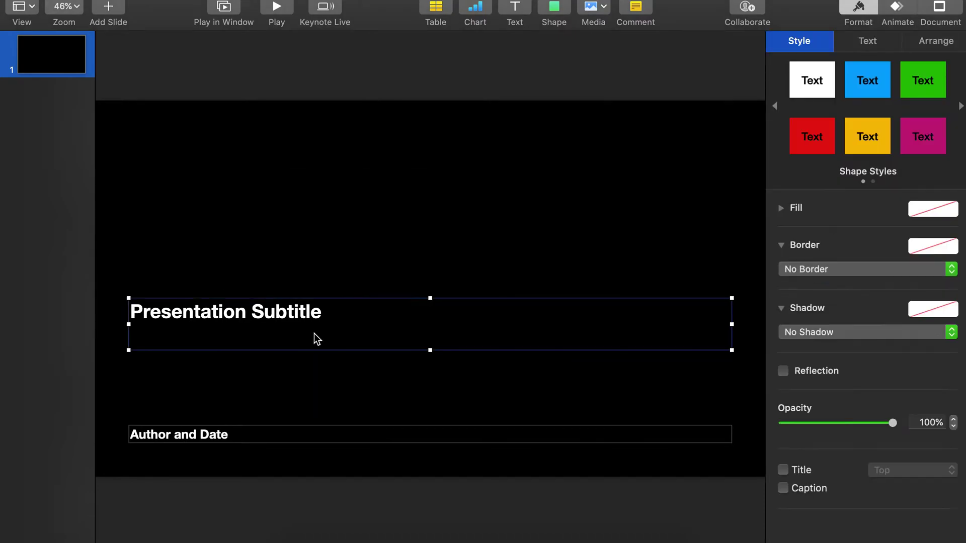
{"action": "key", "text": "Delete"}
{"action": "left_click", "coordinate": [291, 433]}
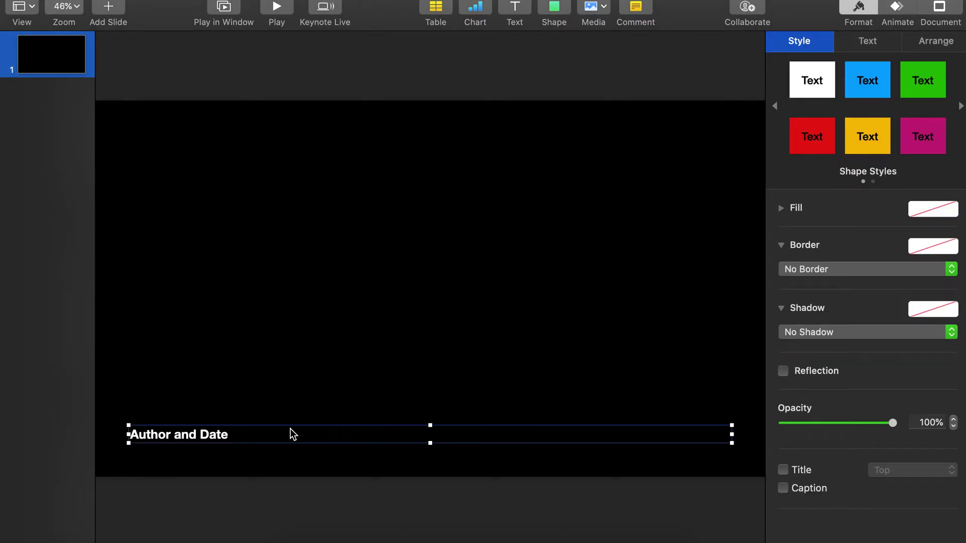
{"action": "key", "text": "Delete"}
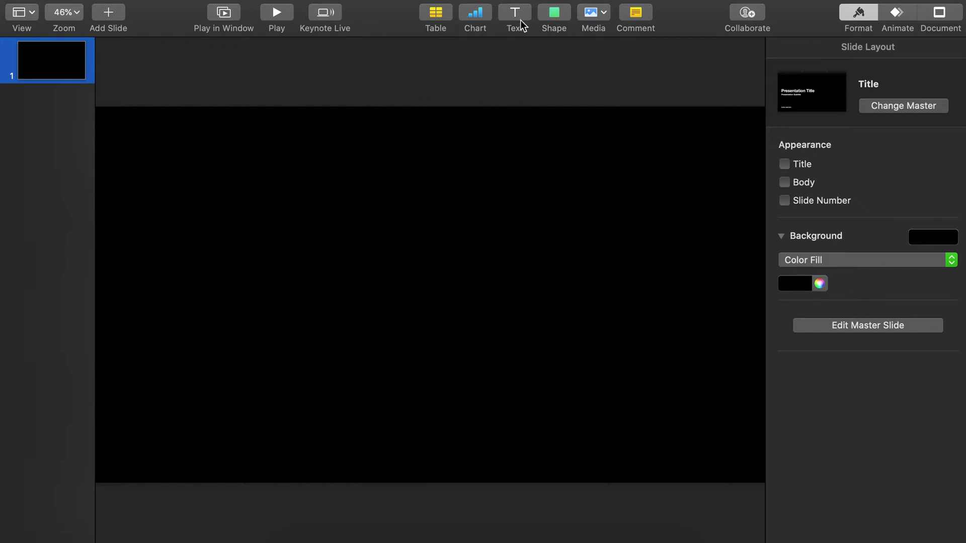
- Search the shape library for "coffe" and insert the "Coffee cup - to go" shape on the slide
{"action": "left_click", "coordinate": [553, 14]}
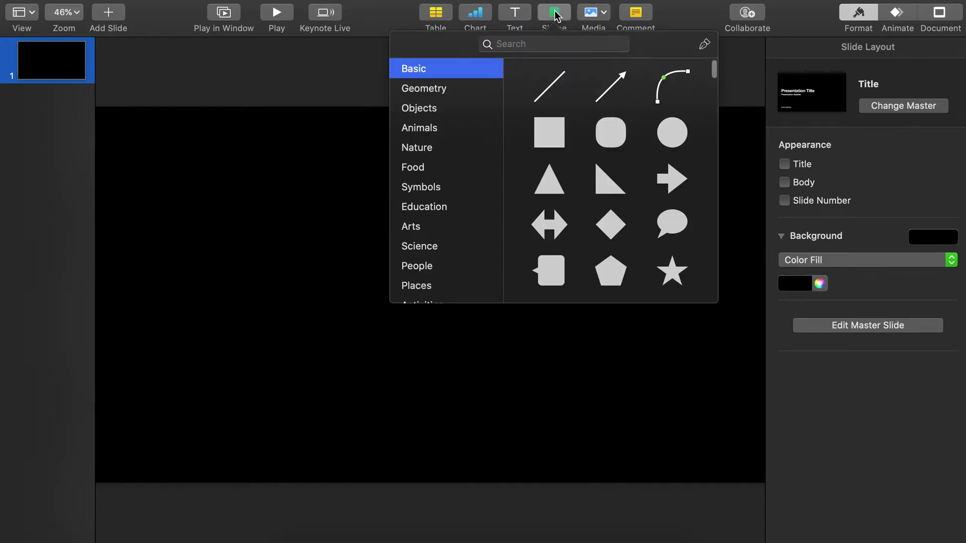
{"action": "left_click", "coordinate": [576, 44]}
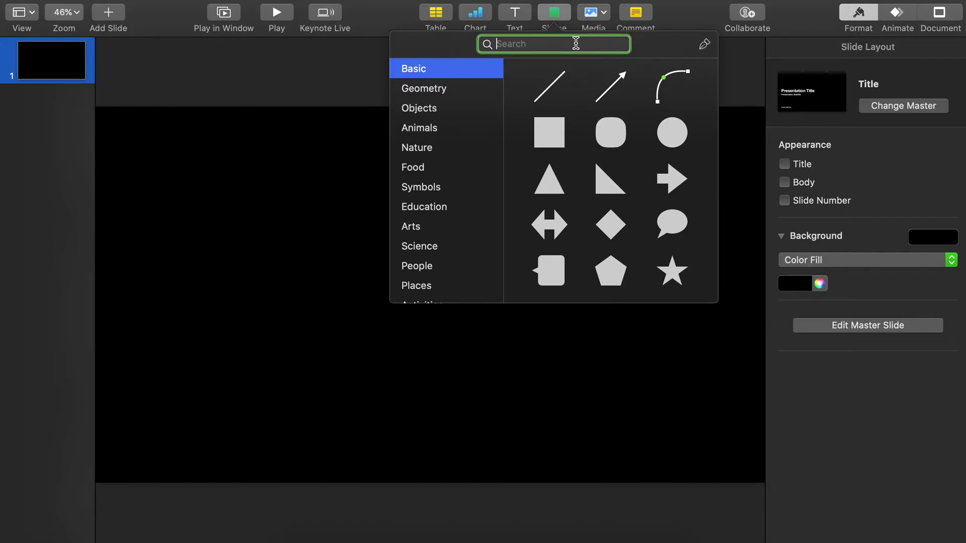
{"action": "scroll", "coordinate": [431, 139], "scroll_direction": "down", "scroll_amount": 3}
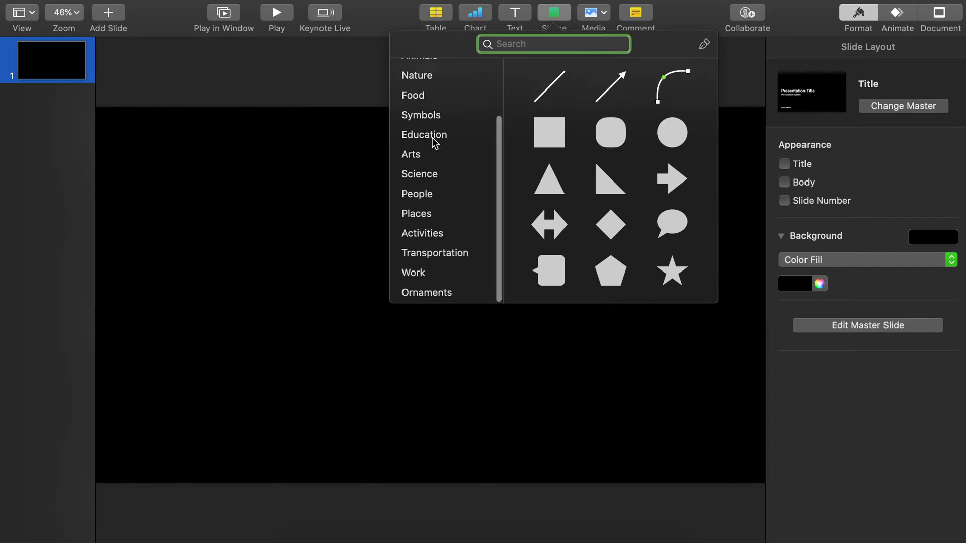
{"action": "left_click", "coordinate": [427, 104]}
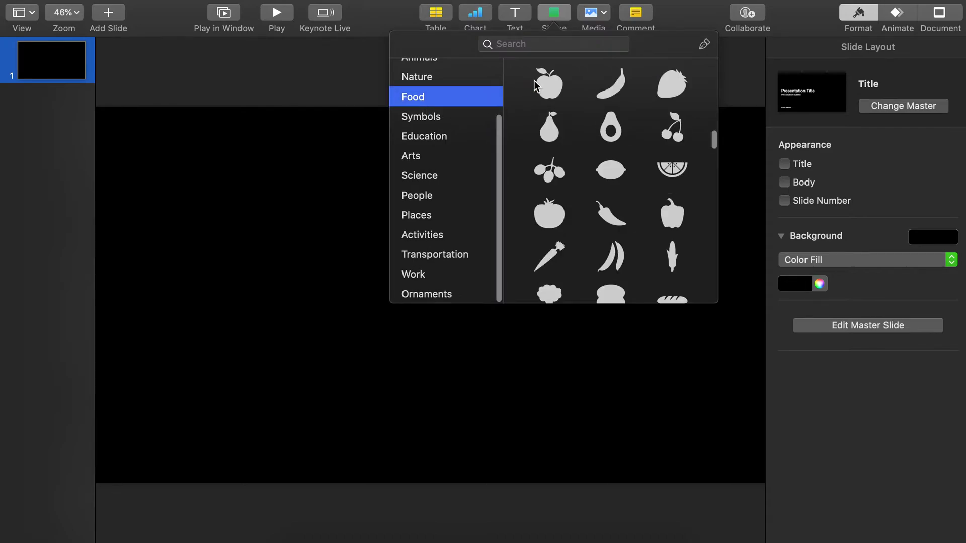
{"action": "left_click", "coordinate": [542, 45]}
{"action": "type", "text": "coffe"}
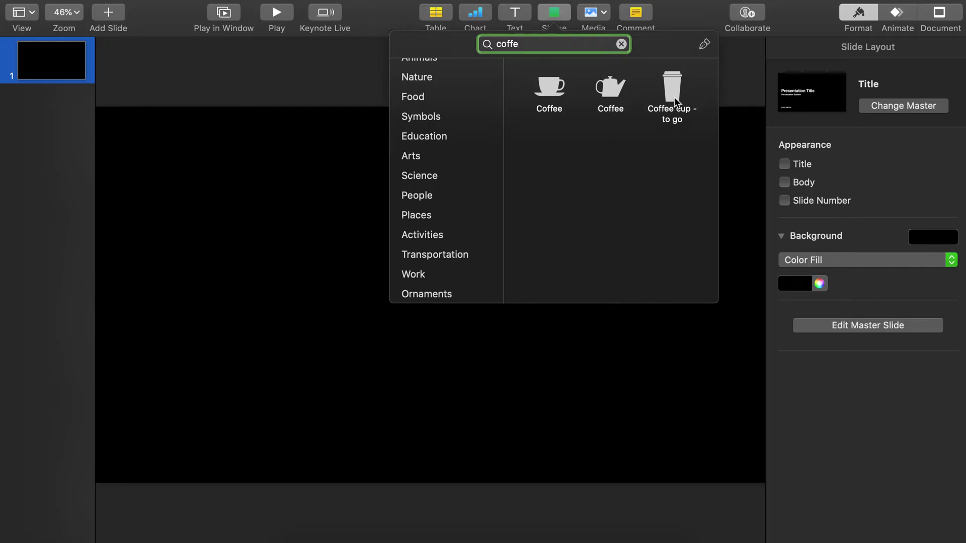
{"action": "left_click", "coordinate": [673, 89]}
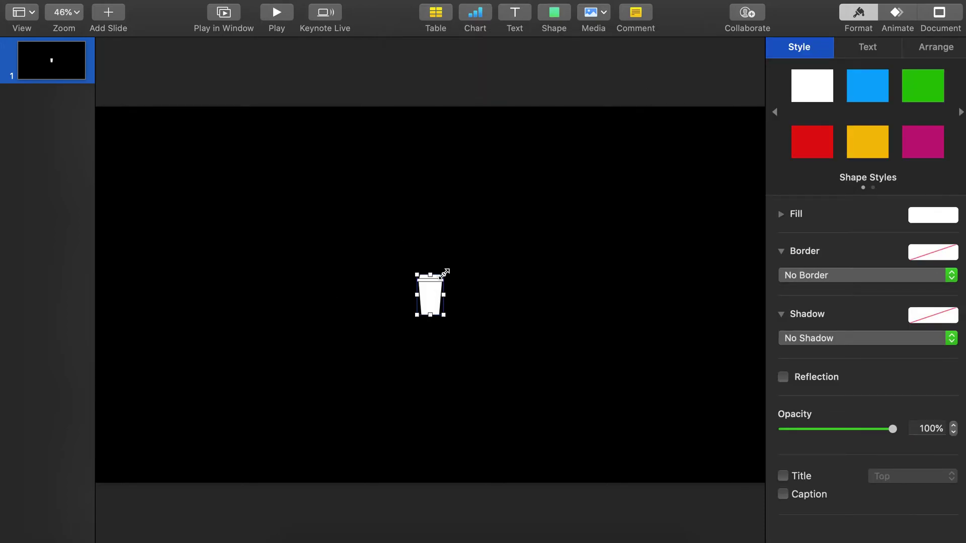
- Enlarge the coffee cup to about two thirds of the slide's height and position it near the slide's middle
{"action": "left_click_drag", "start_coordinate": [444, 274], "coordinate": [598, 88]}
{"action": "left_click_drag", "start_coordinate": [501, 172], "coordinate": [459, 247]}
{"action": "left_click_drag", "start_coordinate": [532, 147], "coordinate": [541, 140]}
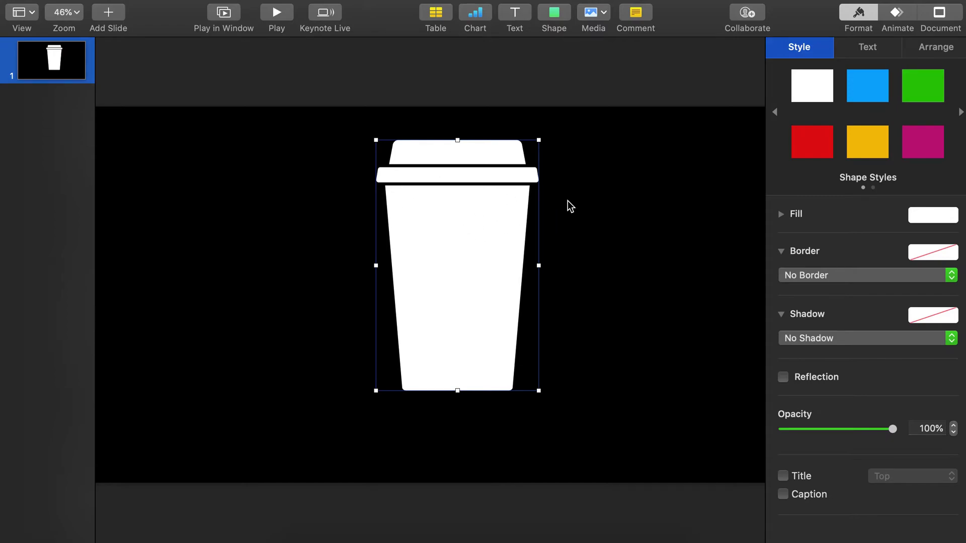
- Search the shapes for "cross", insert the four-petal Cross and apply the green shape style to it
{"action": "left_click", "coordinate": [553, 11]}
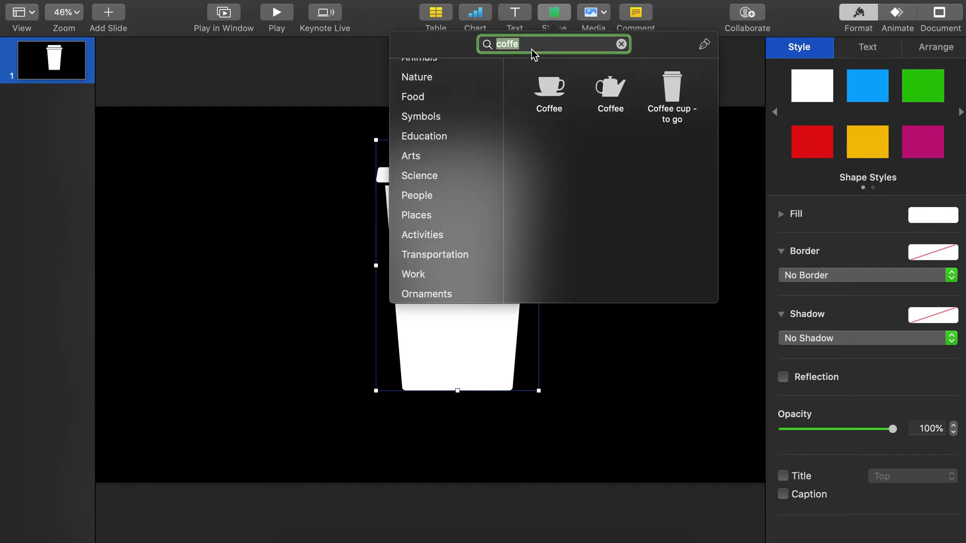
{"action": "type", "text": "cross"}
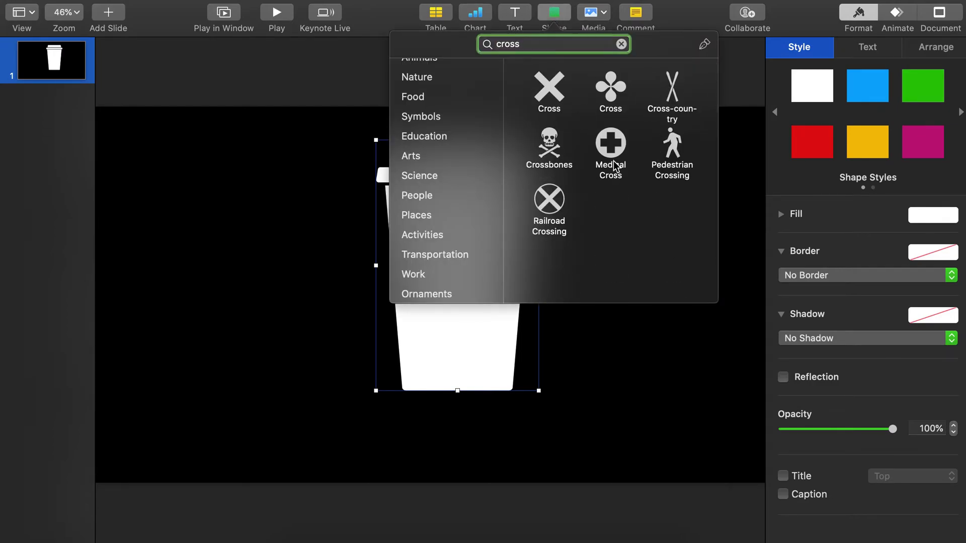
{"action": "left_click", "coordinate": [613, 90]}
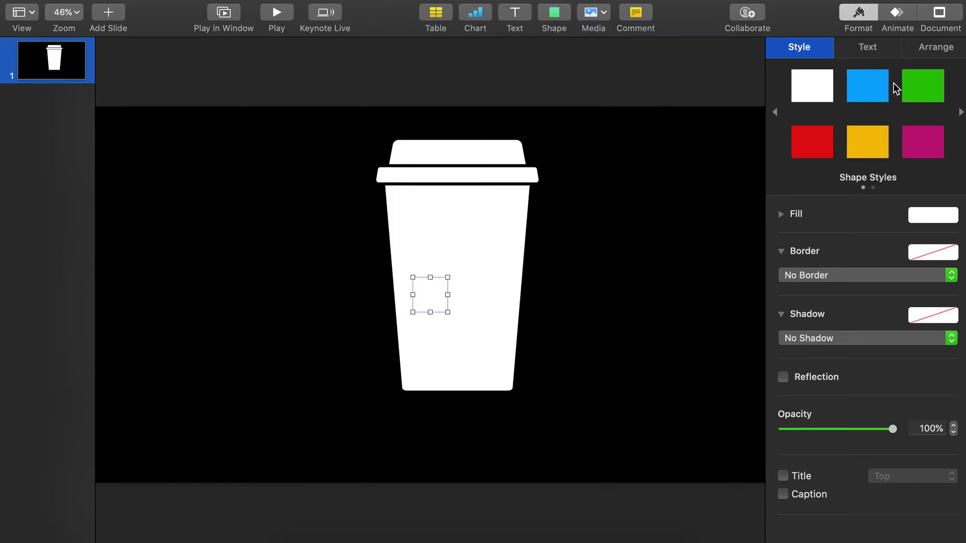
{"action": "left_click", "coordinate": [924, 86]}
- Scale the four-petal cross to fit the cup body's width, centre it on the cup and change its fill to light green
{"action": "left_click_drag", "start_coordinate": [448, 277], "coordinate": [541, 202]}
{"action": "left_click_drag", "start_coordinate": [475, 247], "coordinate": [455, 271]}
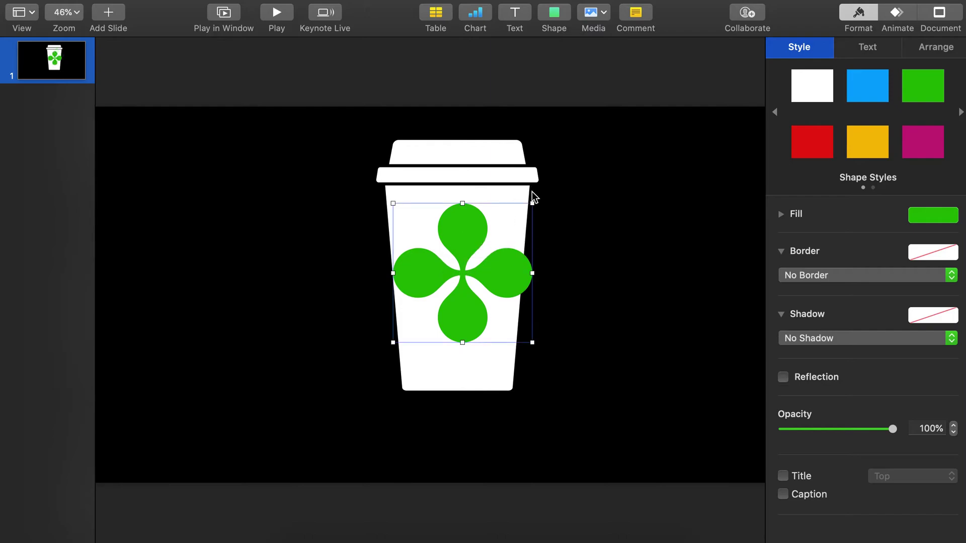
{"action": "left_click_drag", "start_coordinate": [532, 203], "coordinate": [512, 215]}
{"action": "left_click_drag", "start_coordinate": [469, 261], "coordinate": [468, 252]}
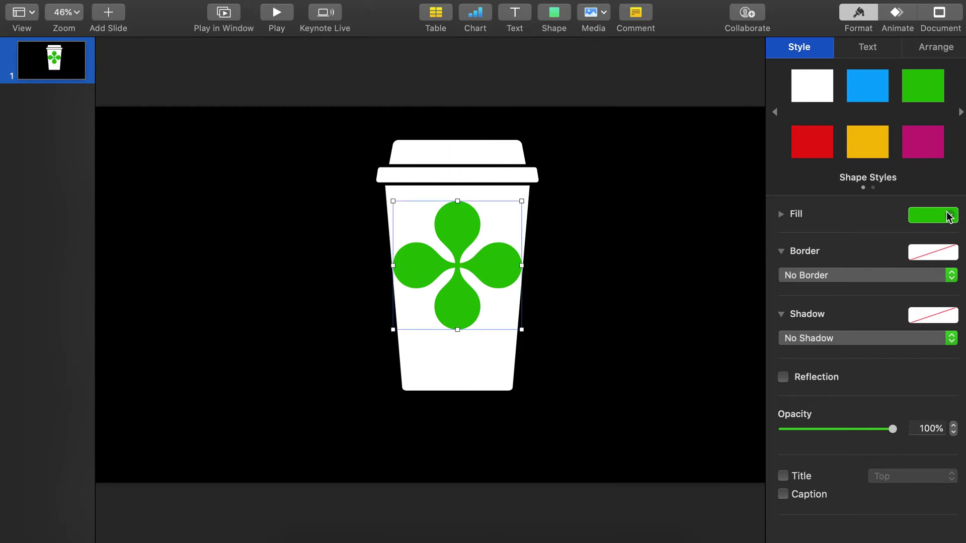
{"action": "left_click", "coordinate": [948, 216]}
{"action": "left_click", "coordinate": [858, 290]}
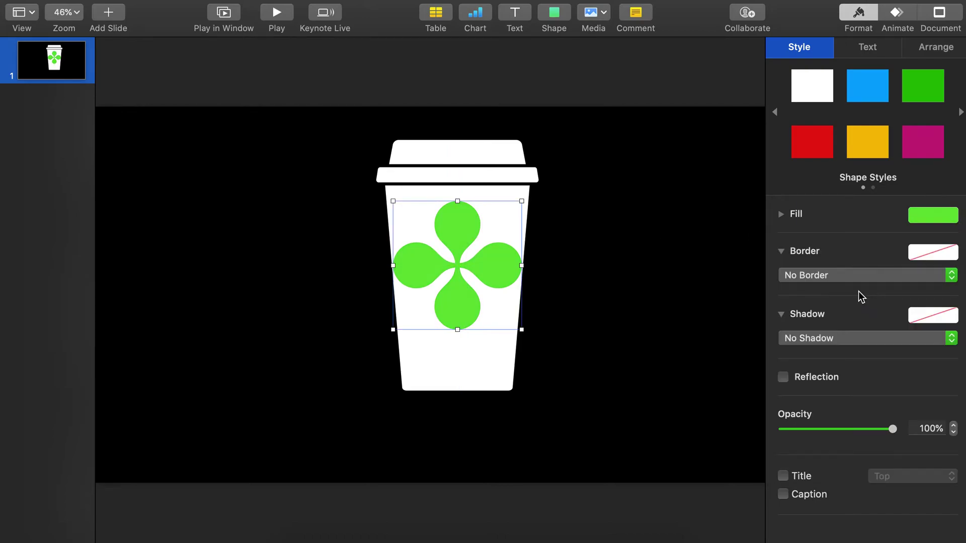
- Add a text box containing the letter "L" and centre it on the upper petal of the cross
{"action": "left_click", "coordinate": [515, 21]}
{"action": "left_click_drag", "start_coordinate": [427, 298], "coordinate": [456, 223]}
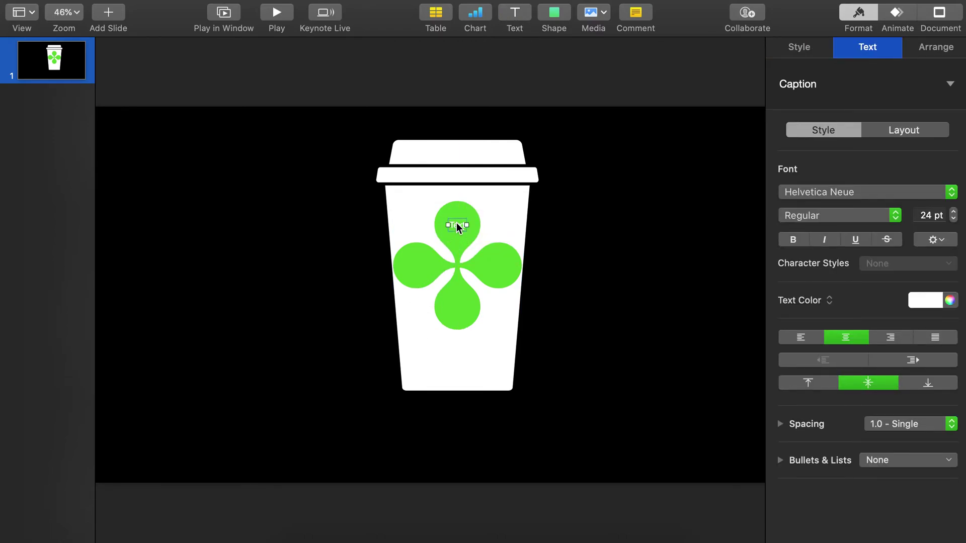
{"action": "left_click", "coordinate": [457, 223]}
{"action": "type", "text": "L"}
{"action": "left_click", "coordinate": [548, 220]}
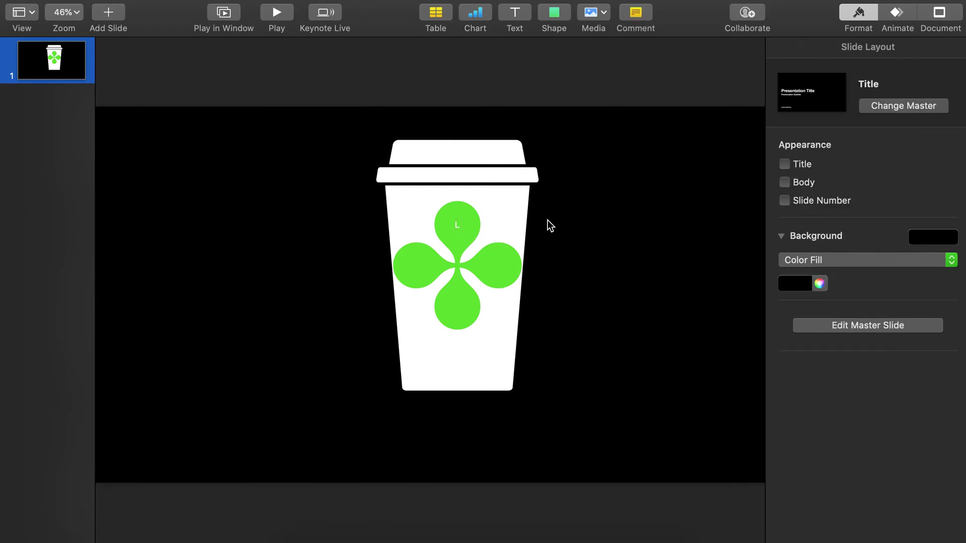
{"action": "mouse_move", "coordinate": [455, 226]}
{"action": "left_mouse_down"}
{"action": "mouse_move", "coordinate": [494, 225]}
{"action": "mouse_move", "coordinate": [461, 225]}
{"action": "left_mouse_up"}
- Try the Impact font on the letter L, and settle on Amatic instead
{"action": "left_click", "coordinate": [873, 54]}
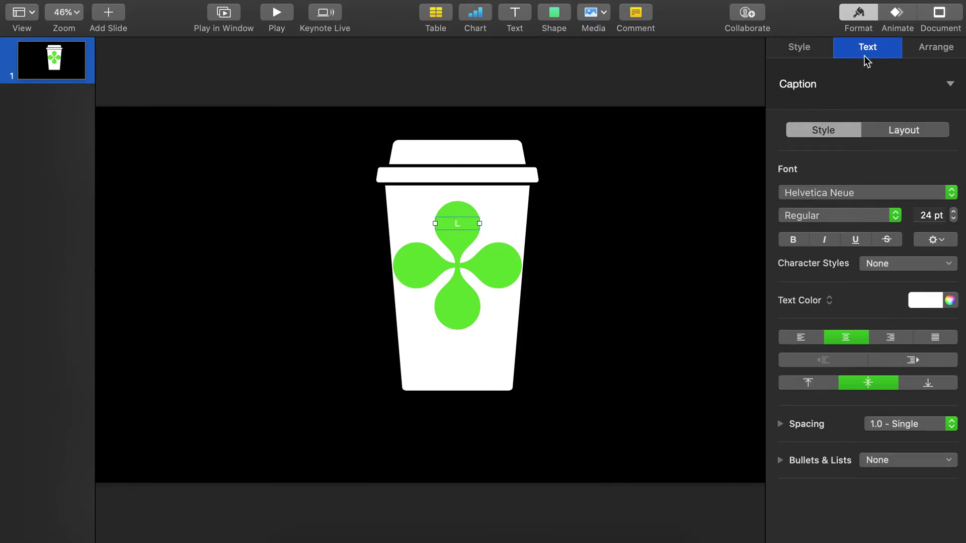
{"action": "left_click", "coordinate": [839, 196]}
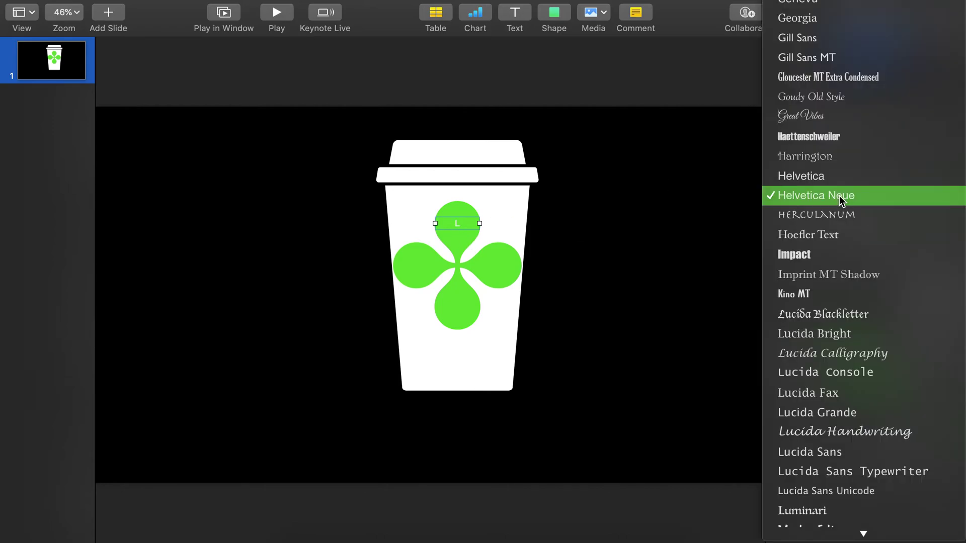
{"action": "left_click", "coordinate": [828, 254]}
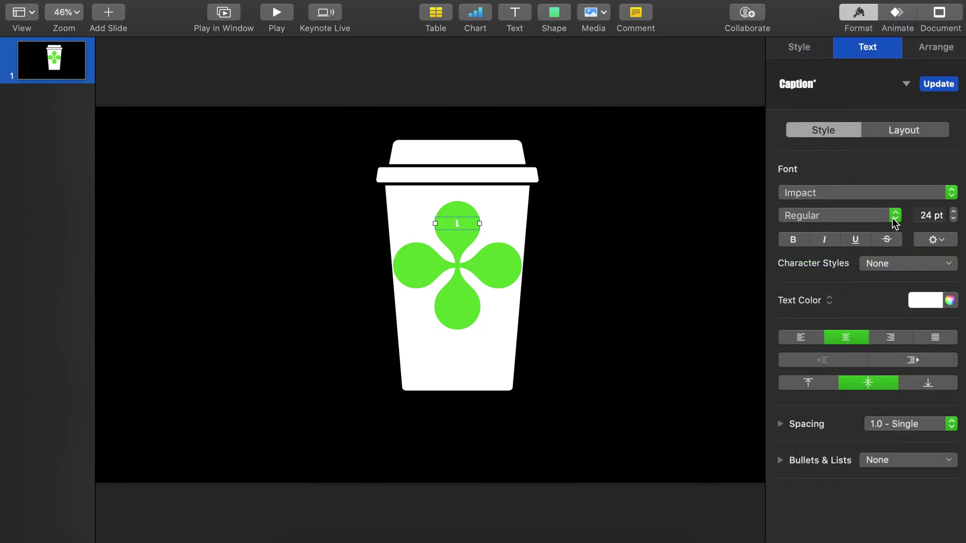
{"action": "left_click", "coordinate": [867, 192]}
{"action": "scroll", "coordinate": [838, 380], "scroll_direction": "down", "scroll_amount": 5}
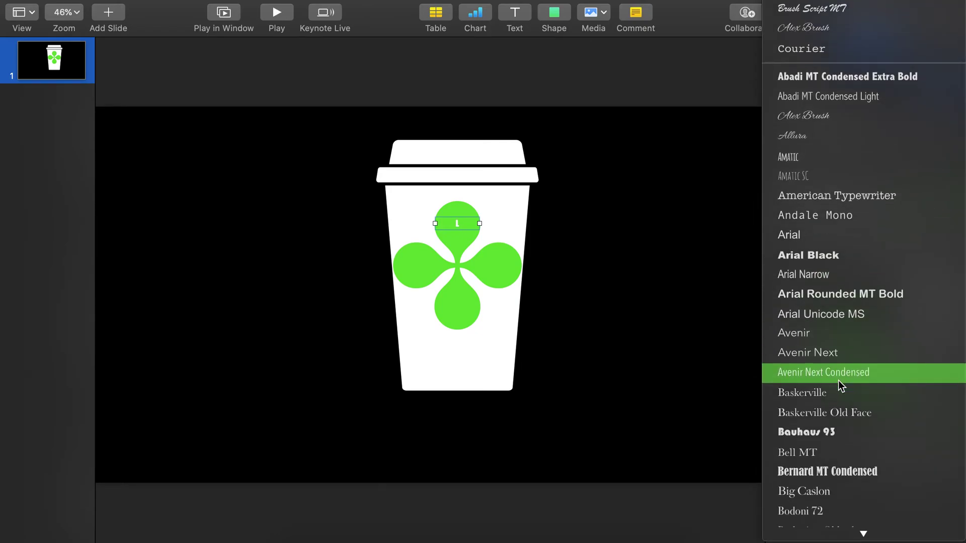
{"action": "left_click", "coordinate": [830, 153]}
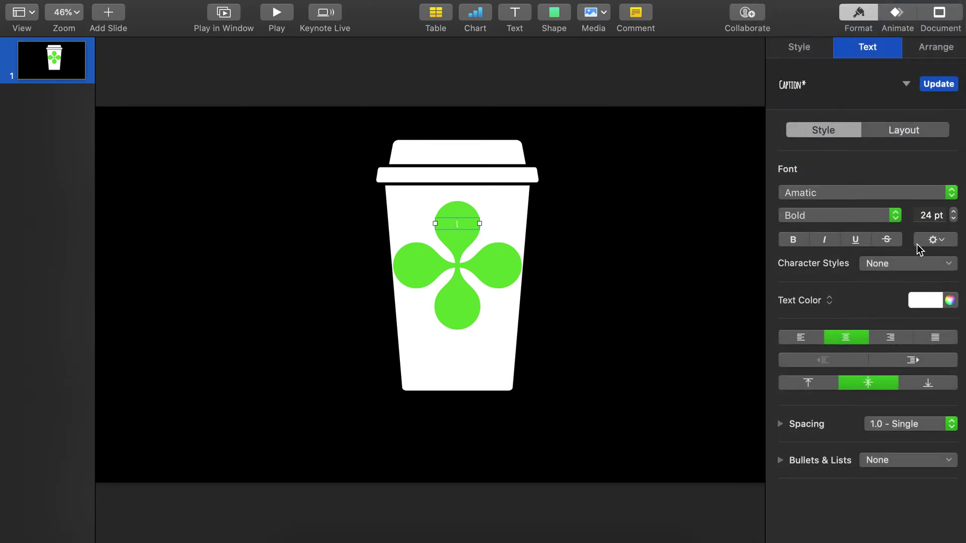
- Set the letter L's font size to 80 pt and make it bold
{"action": "left_click", "coordinate": [925, 217]}
{"action": "double_click", "coordinate": [926, 216]}
{"action": "type", "text": "80"}
{"action": "key", "text": "Return"}
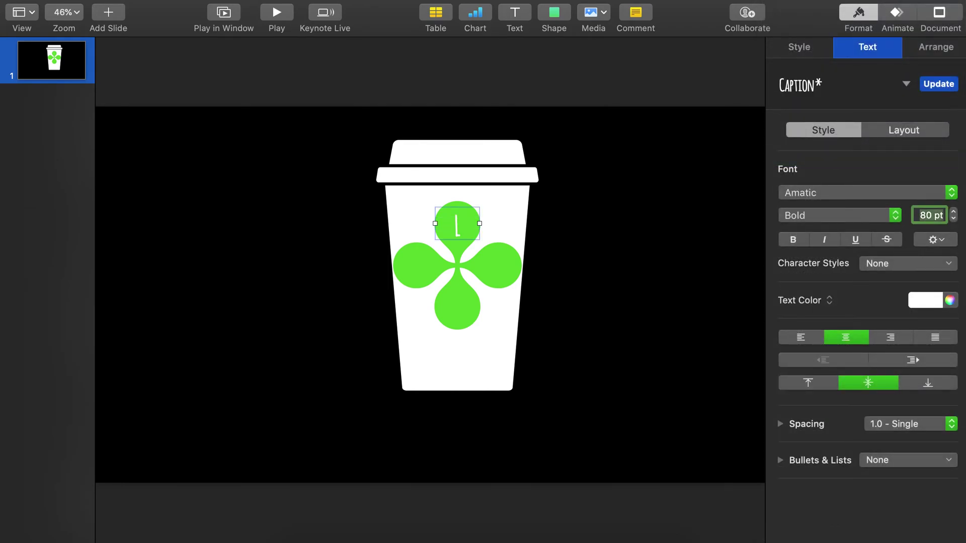
{"action": "left_click", "coordinate": [875, 221]}
{"action": "left_click", "coordinate": [875, 225]}
{"action": "left_click", "coordinate": [789, 242]}
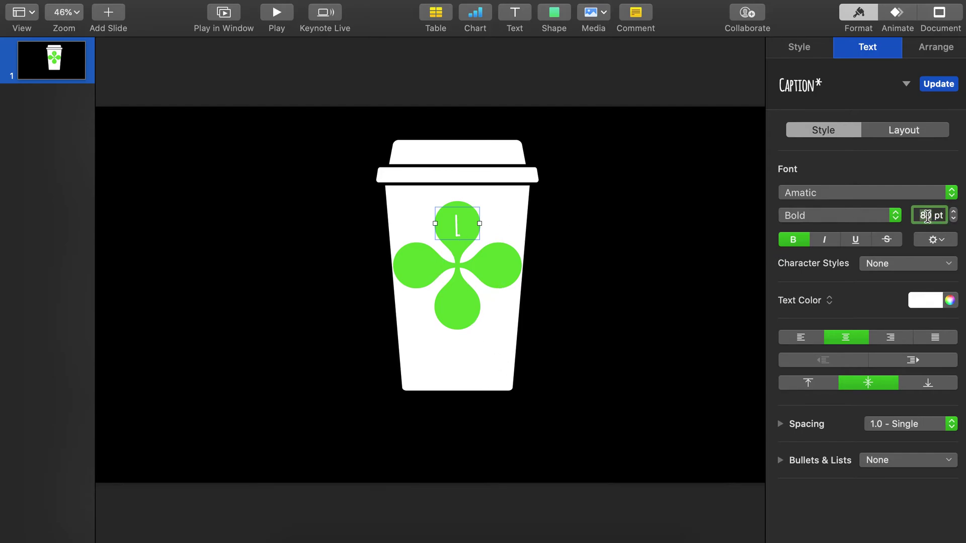
- Increase the letter L's font size to 95 pt
{"action": "double_click", "coordinate": [927, 217]}
{"action": "type", "text": "9"}
{"action": "key", "text": "Return"}
{"action": "left_click", "coordinate": [708, 240]}
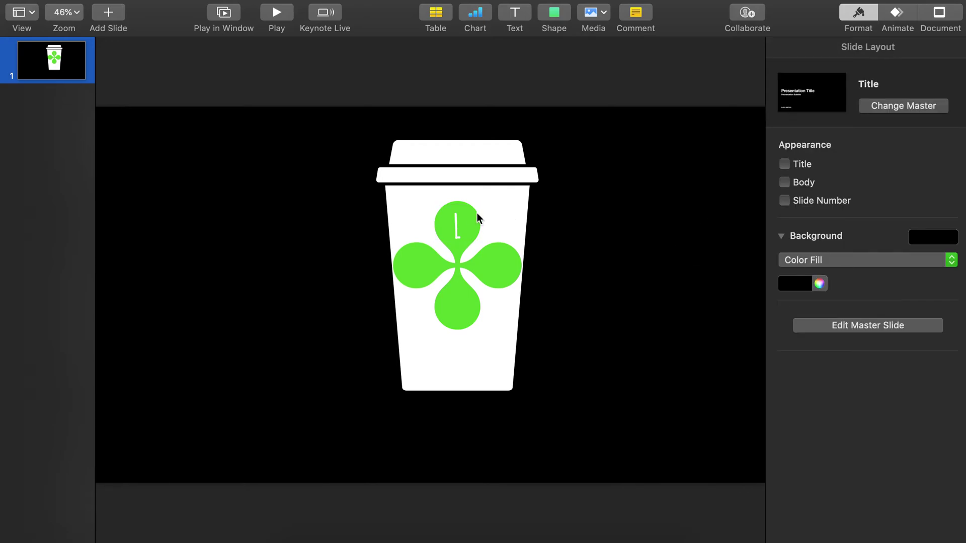
- Place a copy of the letter L on the cross's left petal and change its text to "O"
{"action": "left_click", "coordinate": [454, 226]}
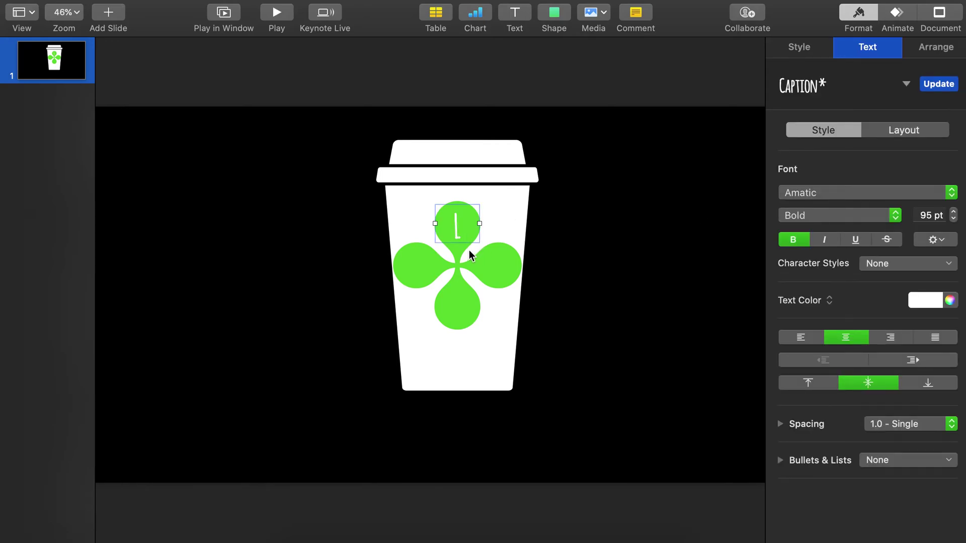
{"action": "left_click_drag", "start_coordinate": [457, 226], "coordinate": [413, 260]}
{"action": "double_click", "coordinate": [413, 261]}
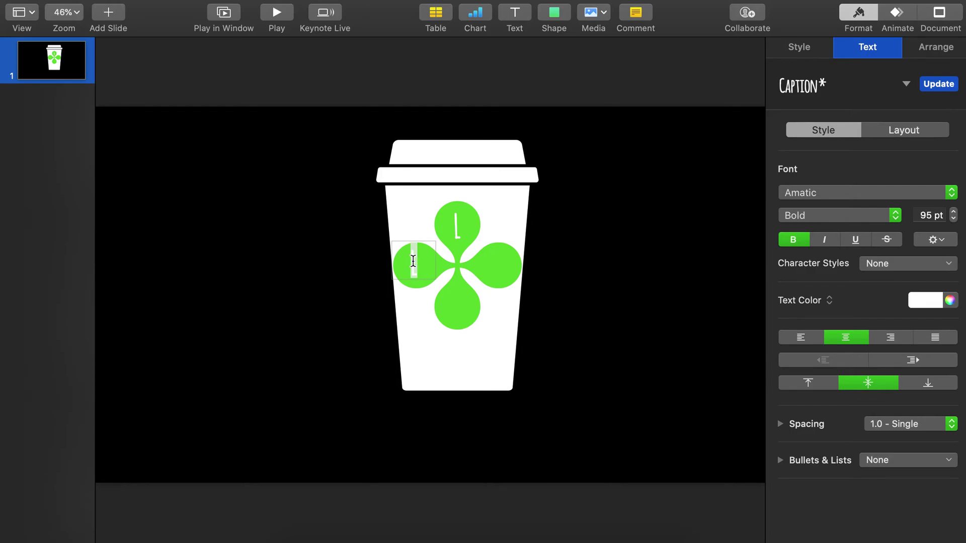
{"action": "type", "text": "O"}
- Reposition the letter O and nudge it upward until it is centred on the left petal
{"action": "left_click", "coordinate": [414, 263]}
{"action": "left_click", "coordinate": [415, 262]}
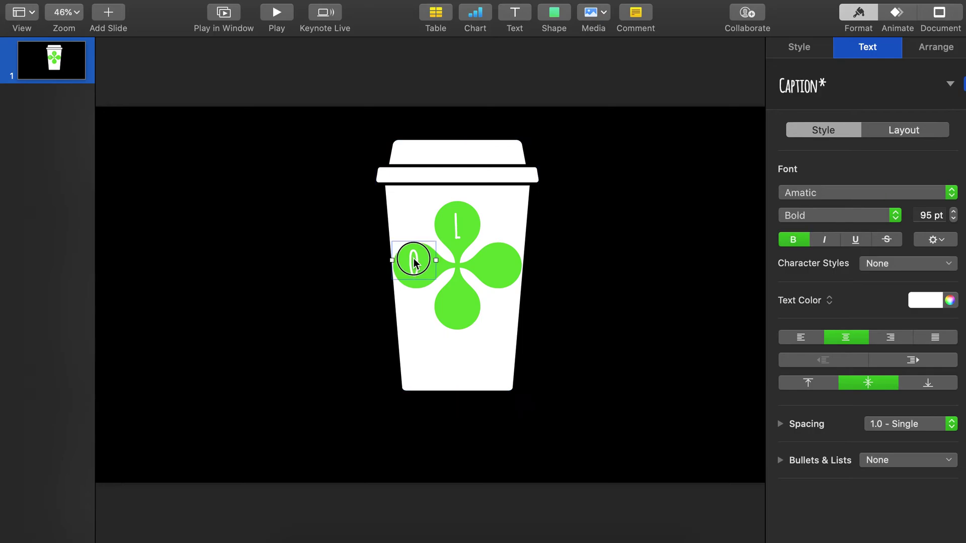
{"action": "left_click_drag", "start_coordinate": [414, 262], "coordinate": [413, 263]}
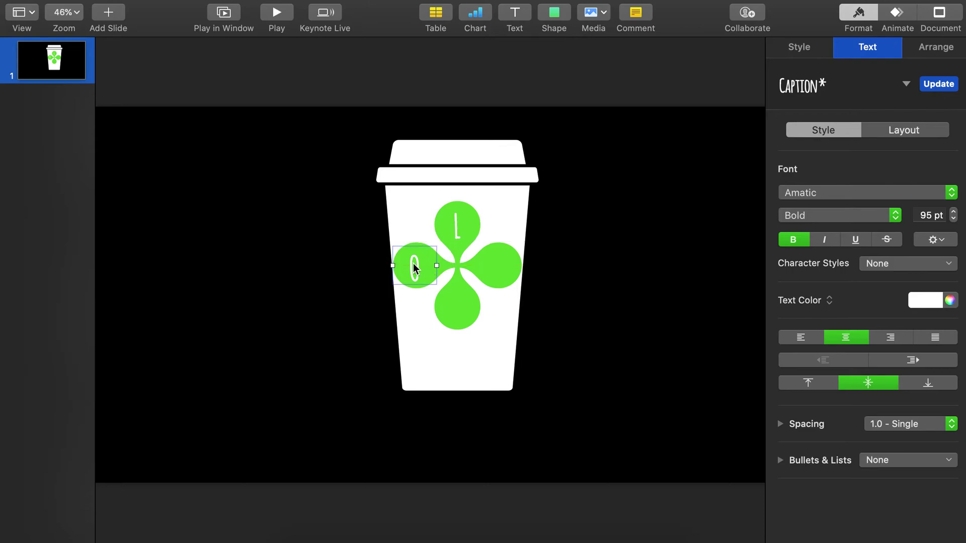
{"action": "key", "text": "Up"}
{"action": "key", "text": "Up"}
{"action": "key", "text": "Up"}
{"action": "key", "text": "Up"}
{"action": "key", "text": "Up"}
{"action": "key", "text": "Up"}
{"action": "key", "text": "Up"}
{"action": "key", "text": "Up"}
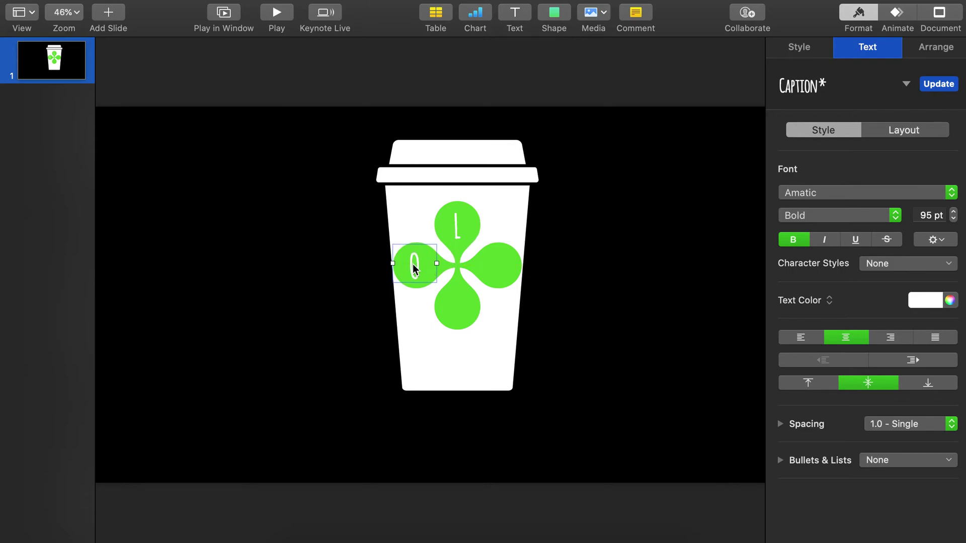
- Duplicate the letter O, move the copy onto the cross's lower petal and change its text to "V"
{"action": "right_click", "coordinate": [413, 265]}
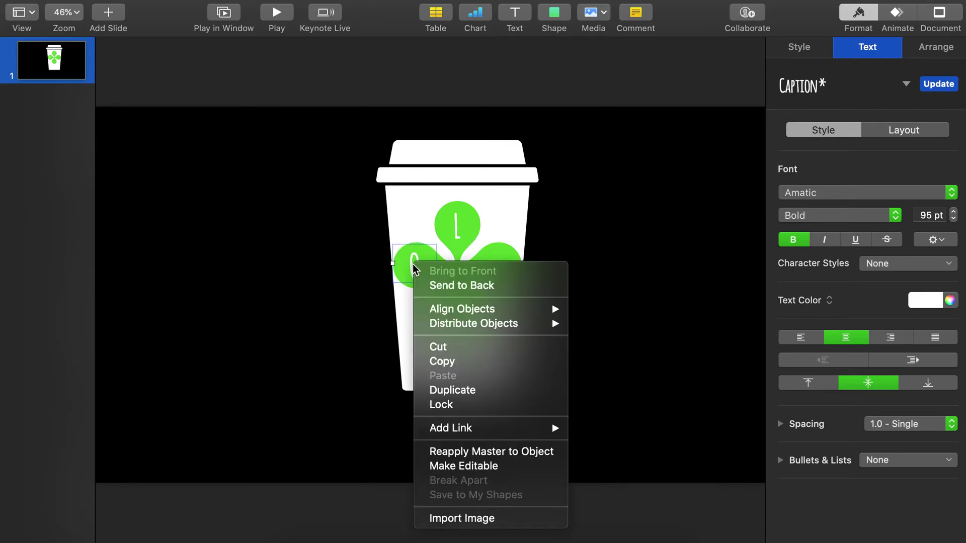
{"action": "left_click", "coordinate": [455, 390]}
{"action": "left_click_drag", "start_coordinate": [414, 269], "coordinate": [458, 308]}
{"action": "double_click", "coordinate": [458, 308]}
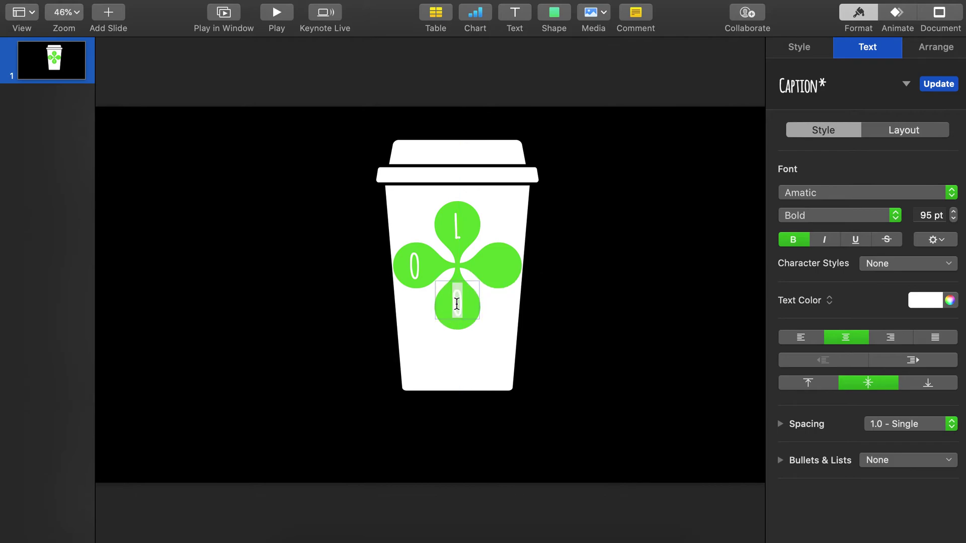
{"action": "type", "text": "V"}
{"action": "left_click", "coordinate": [472, 360]}
{"action": "left_click", "coordinate": [455, 308]}
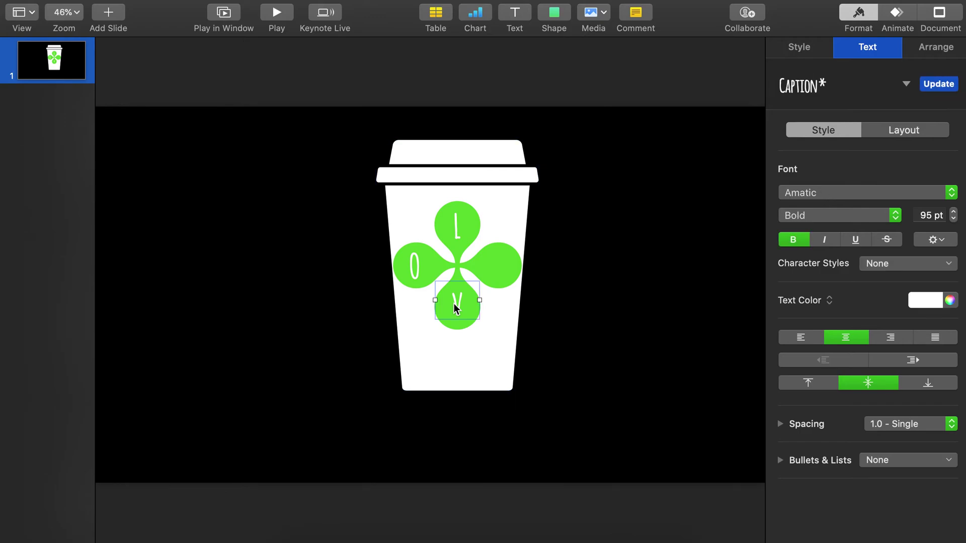
- Place a copy of the letter V on the emblem's right petal, change its text to "E" and fine-tune its position
{"action": "left_click_drag", "start_coordinate": [455, 308], "coordinate": [491, 268]}
{"action": "double_click", "coordinate": [490, 265]}
{"action": "type", "text": "E"}
{"action": "left_click", "coordinate": [499, 367]}
{"action": "left_click_drag", "start_coordinate": [495, 267], "coordinate": [496, 263]}
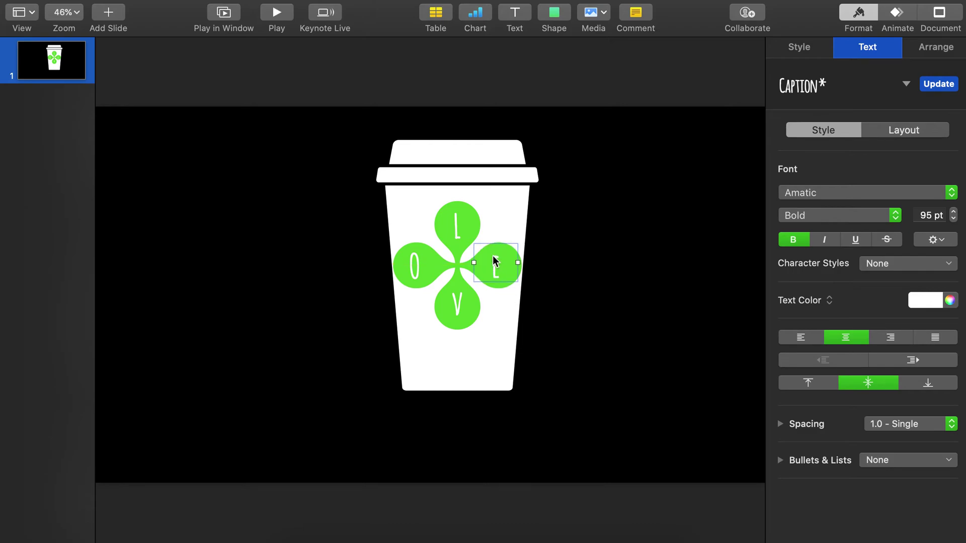
- Select the letters E and O together and show their arrangement options
{"action": "left_click", "coordinate": [413, 264], "text": "shift"}
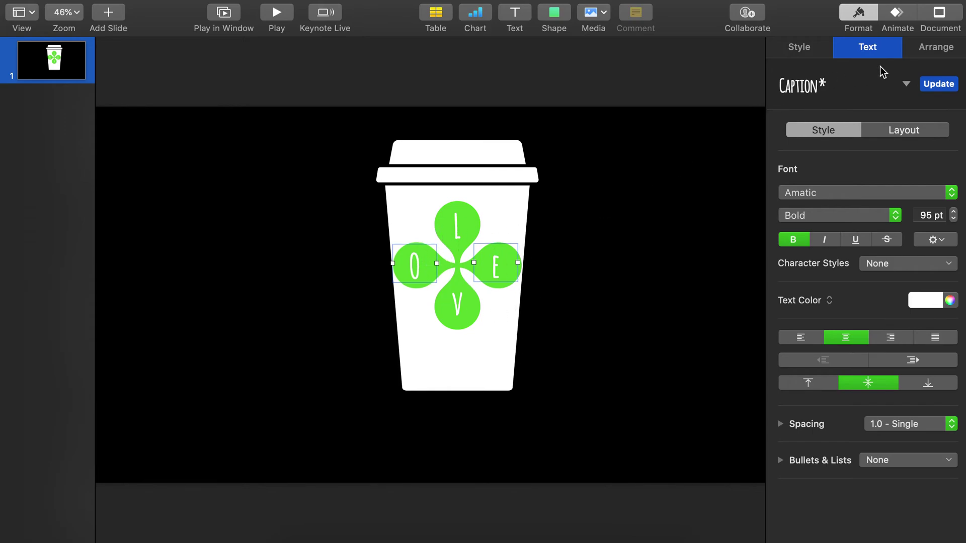
{"action": "left_click", "coordinate": [926, 51]}
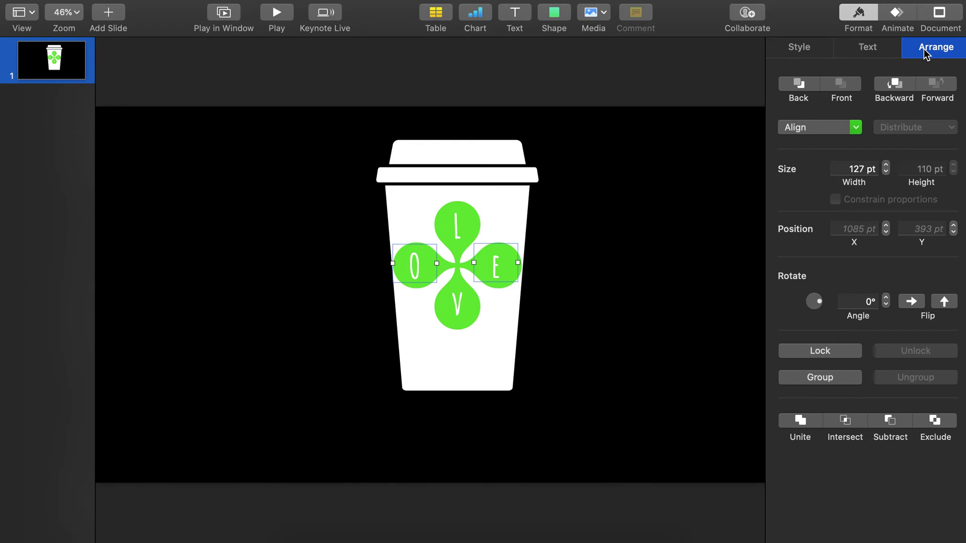
{"action": "left_click", "coordinate": [855, 129]}
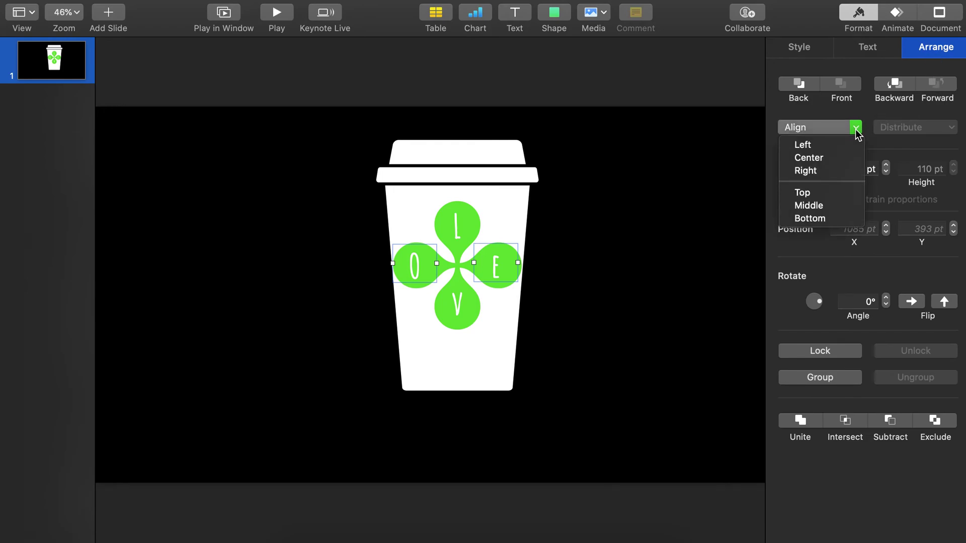
{"action": "left_click", "coordinate": [847, 158]}
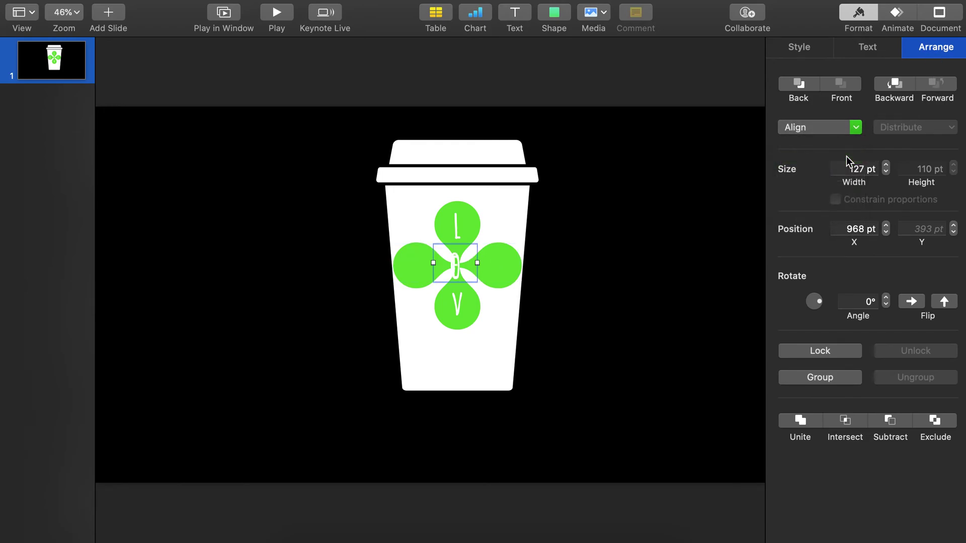
{"action": "key", "text": "super+z"}
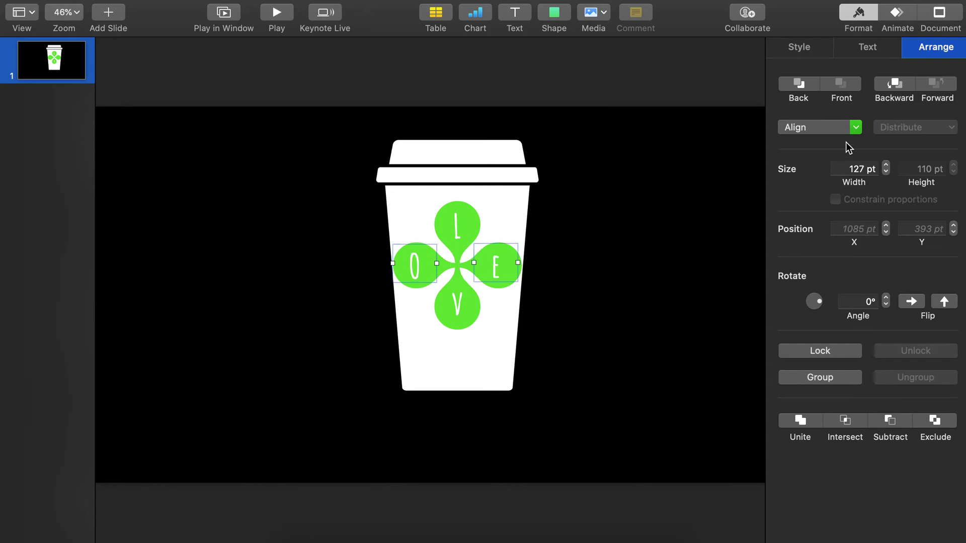
- Align the selected letters O and E with the Middle option so they sit at the same height
{"action": "left_click", "coordinate": [852, 128]}
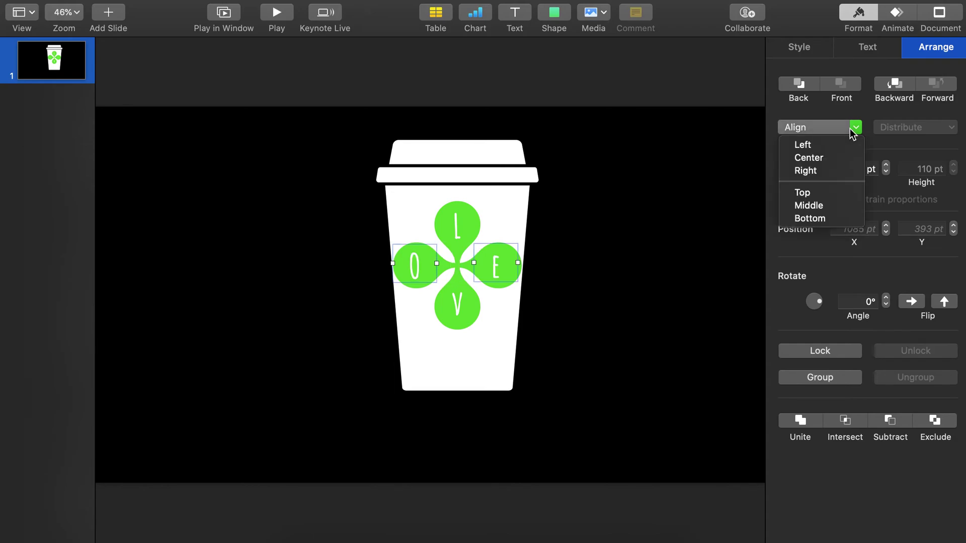
{"action": "left_click", "coordinate": [840, 205]}
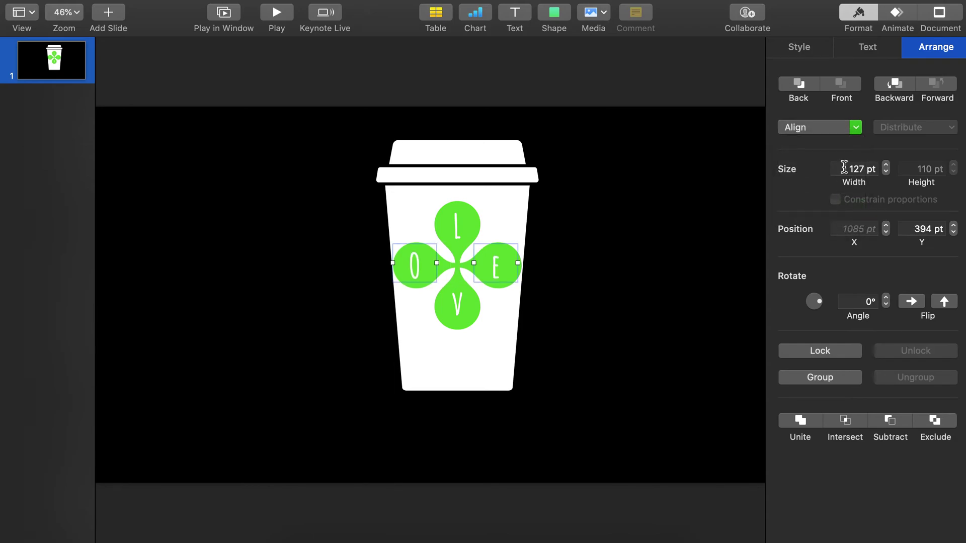
{"action": "left_click", "coordinate": [853, 127]}
{"action": "left_click", "coordinate": [834, 203]}
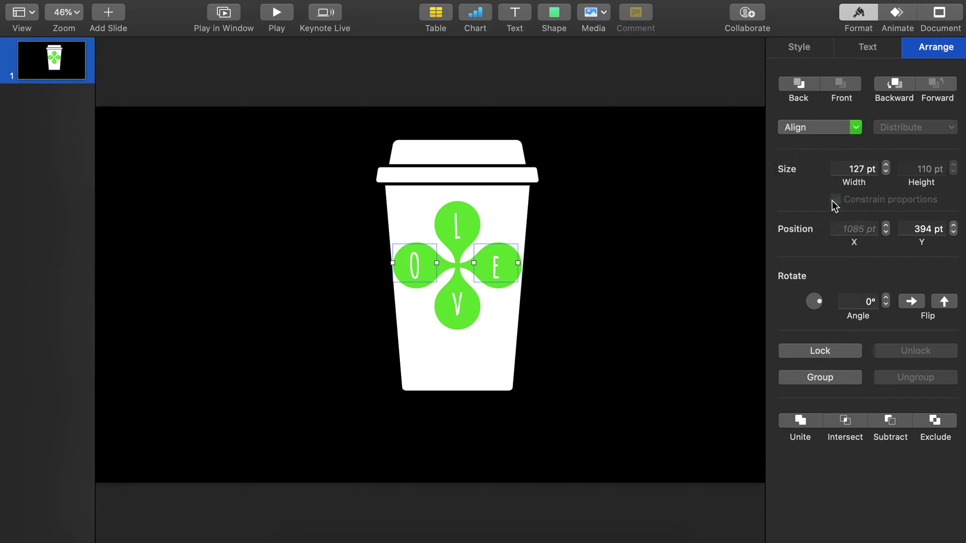
{"action": "left_click", "coordinate": [850, 130]}
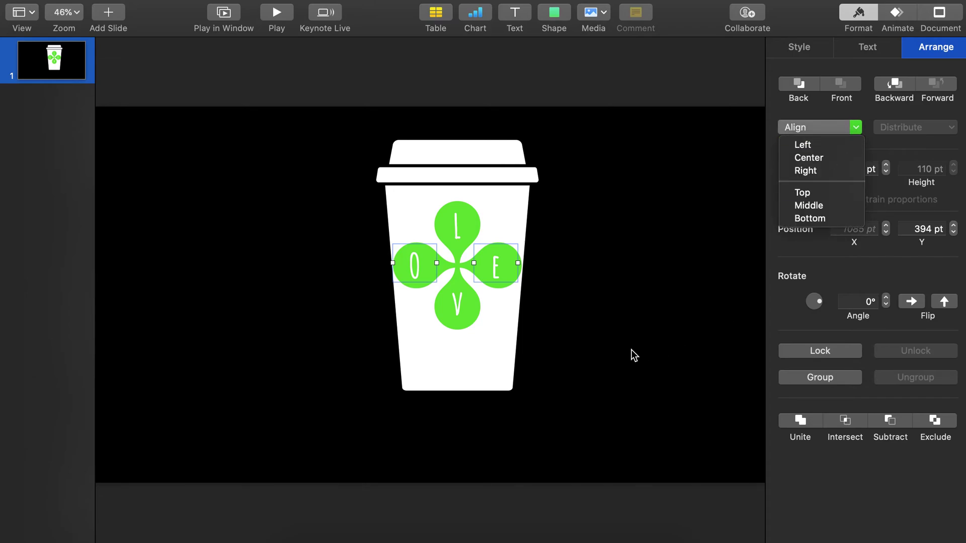
{"action": "key", "text": "Escape"}
- Select the letters L and V on the upper and lower petals together
{"action": "double_click", "coordinate": [493, 263]}
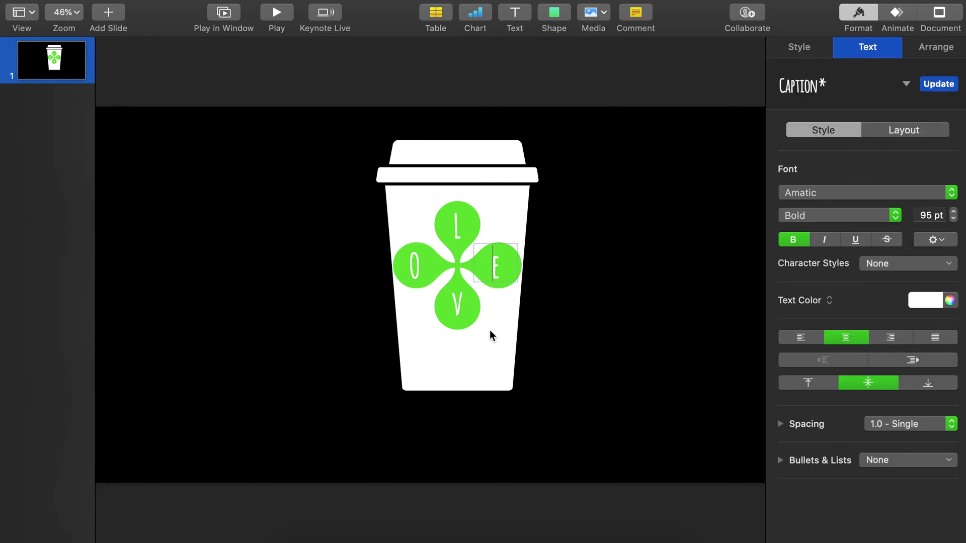
{"action": "left_click", "coordinate": [454, 225]}
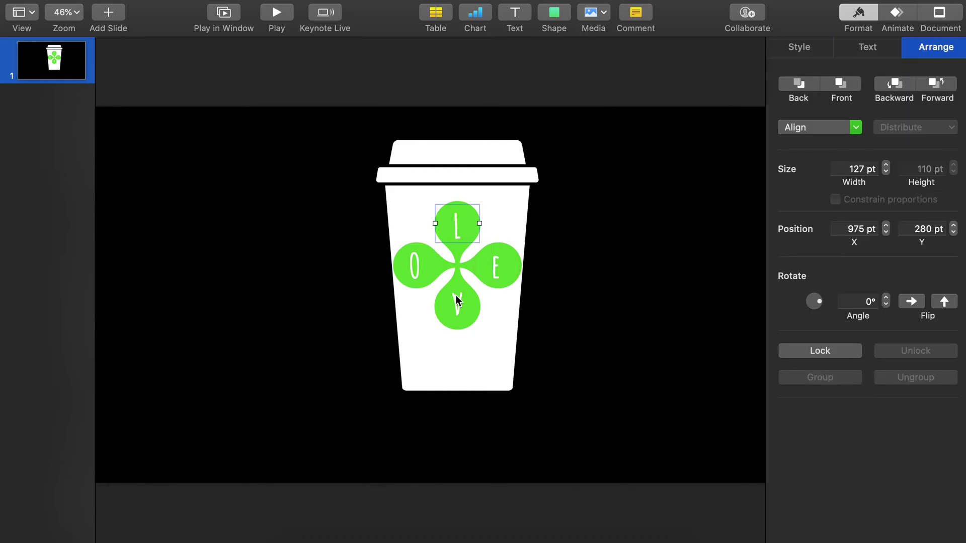
{"action": "left_click", "coordinate": [457, 301], "text": "shift"}
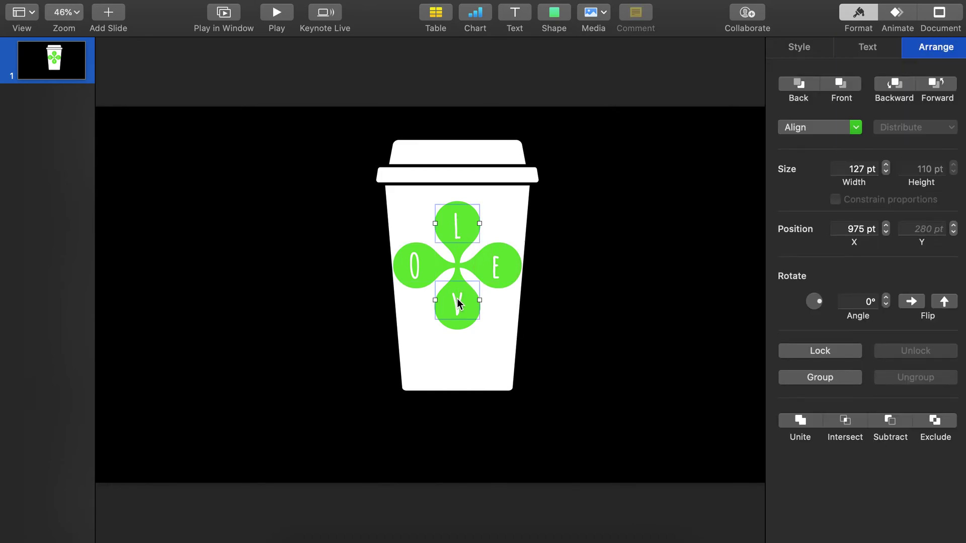
{"action": "left_click", "coordinate": [855, 129]}
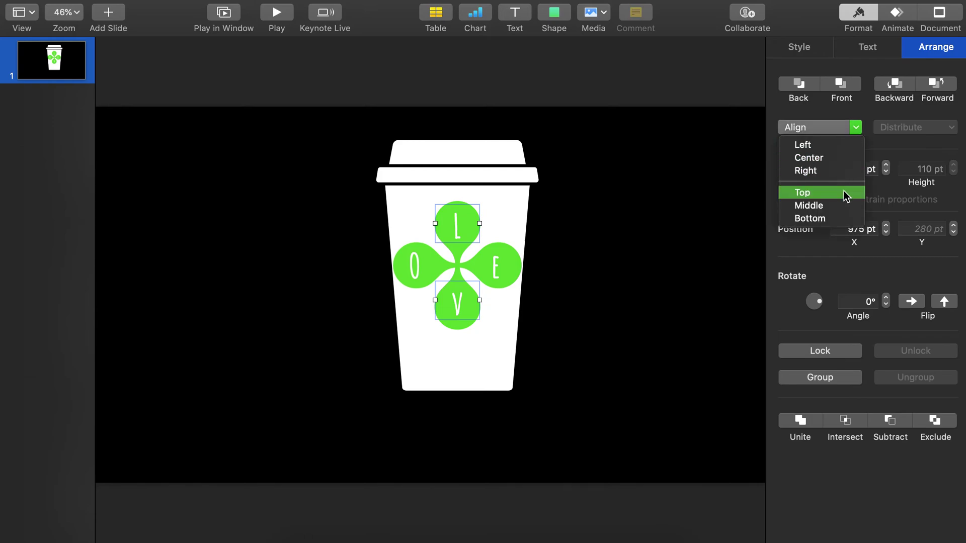
{"action": "left_click", "coordinate": [839, 206]}
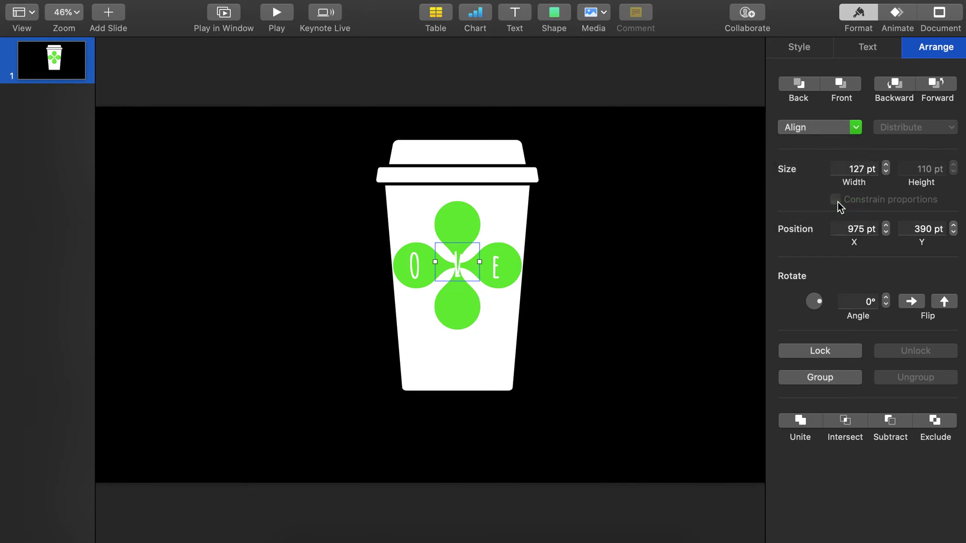
{"action": "key", "text": "super+z"}
- Align the selected letters L and V with the Center option and deselect them
{"action": "left_click", "coordinate": [843, 127]}
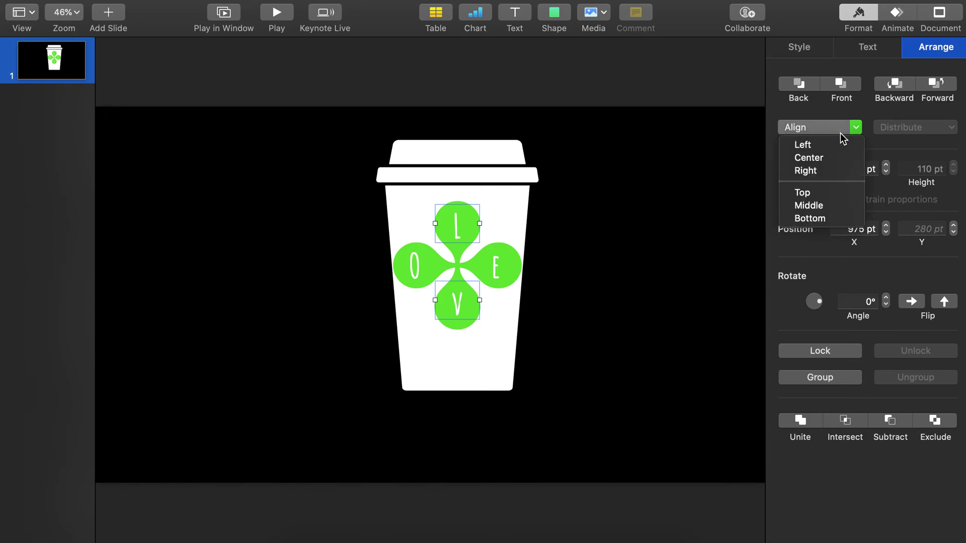
{"action": "left_click", "coordinate": [829, 159]}
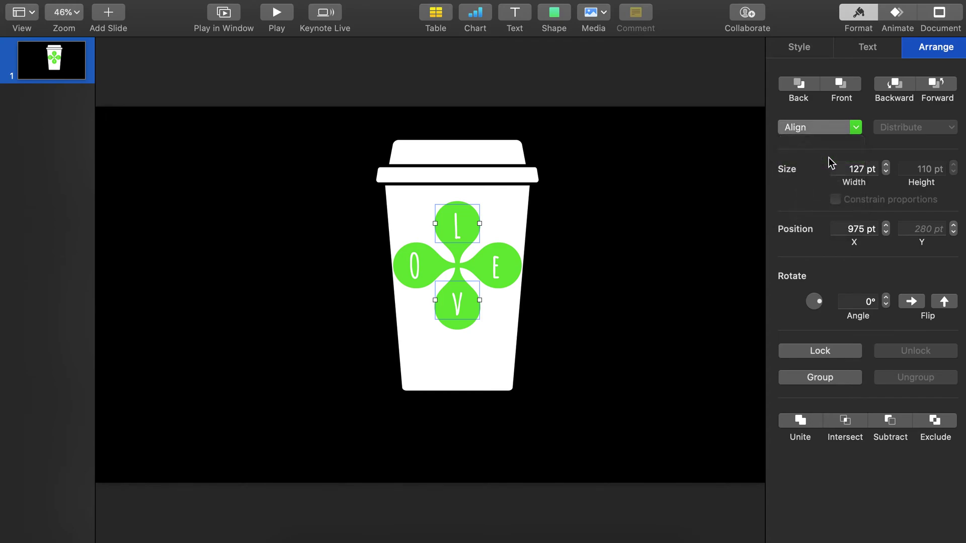
{"action": "left_click", "coordinate": [580, 265]}
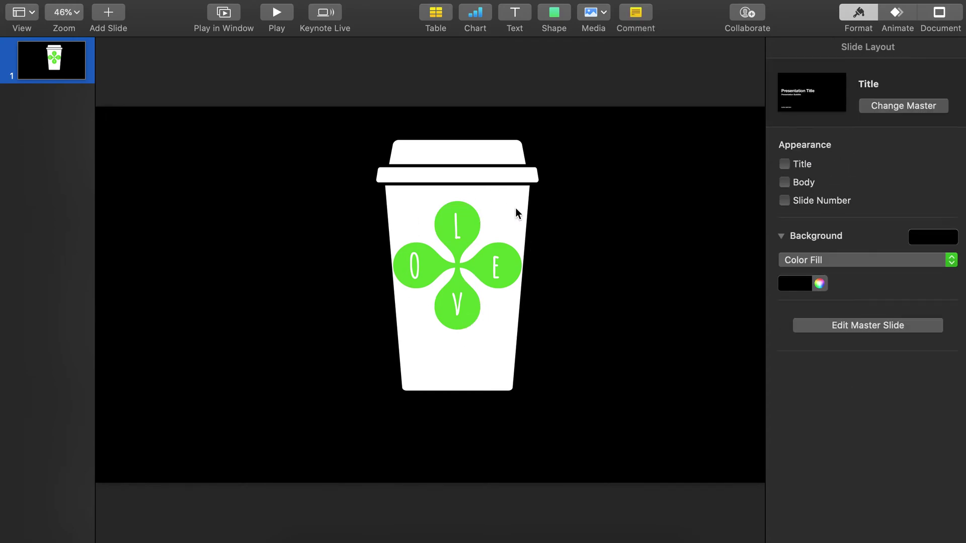
- Set the text color of the letter L on the upper petal to red
{"action": "left_click", "coordinate": [458, 230]}
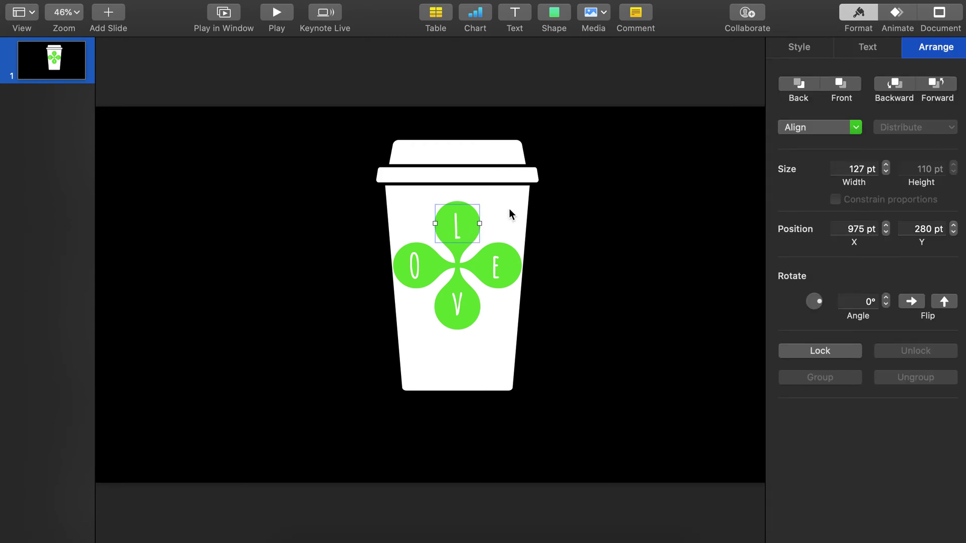
{"action": "left_click", "coordinate": [883, 47]}
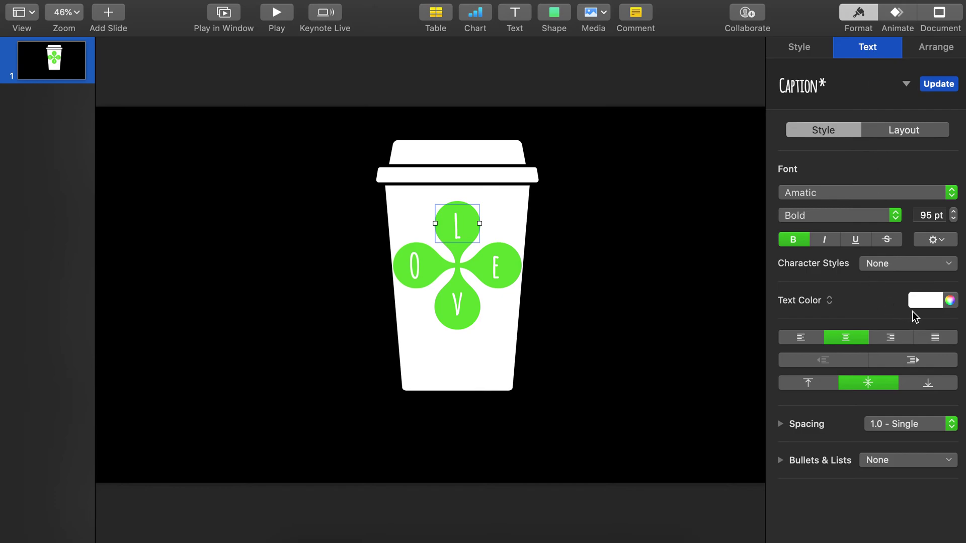
{"action": "left_click", "coordinate": [933, 300]}
{"action": "left_click", "coordinate": [811, 301]}
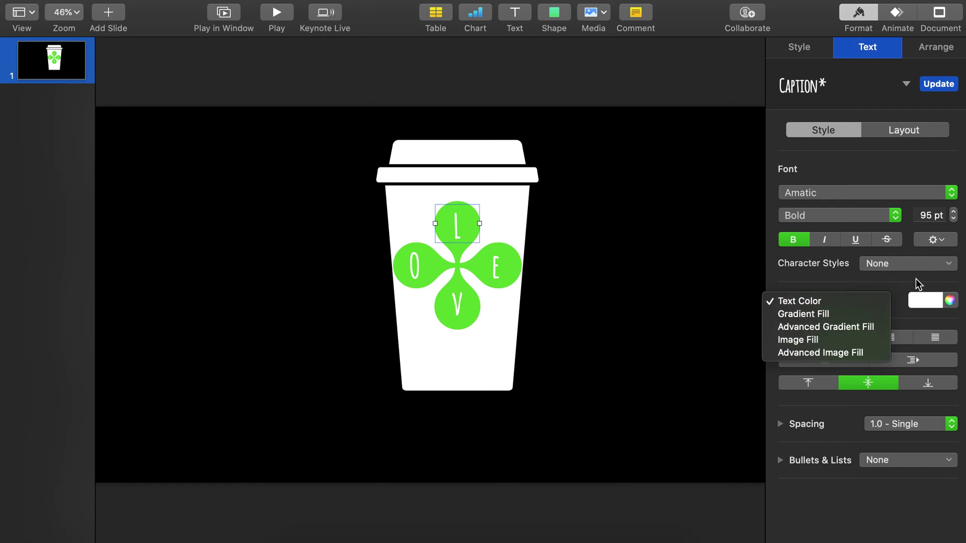
{"action": "left_click", "coordinate": [931, 297]}
{"action": "left_click", "coordinate": [931, 298]}
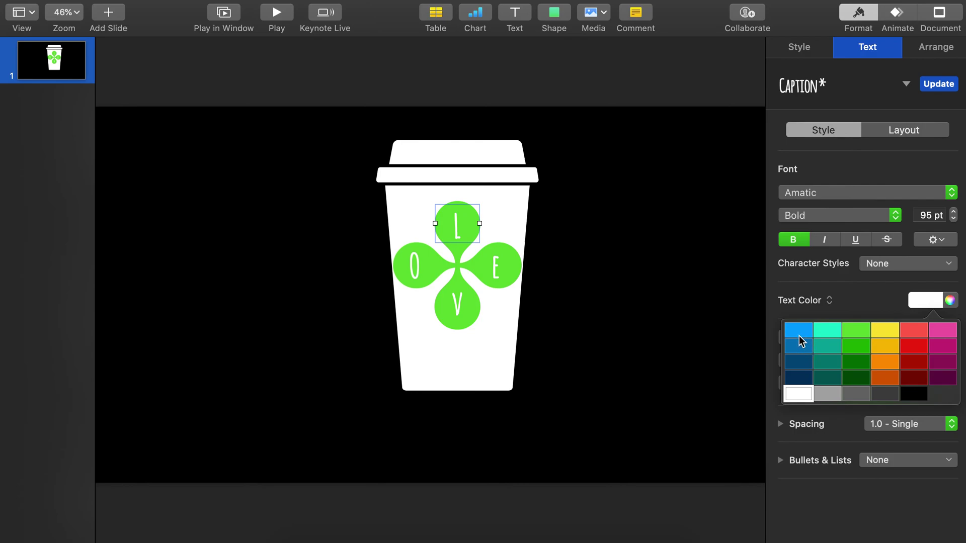
{"action": "left_click", "coordinate": [914, 345]}
- Set the text color of the letter O on the left petal to light blue
{"action": "left_click", "coordinate": [410, 267]}
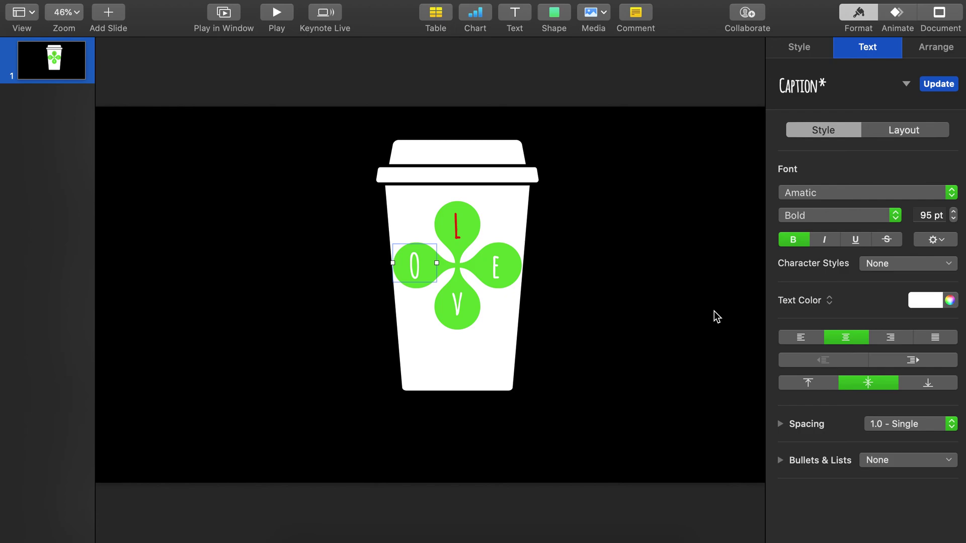
{"action": "left_click", "coordinate": [932, 301]}
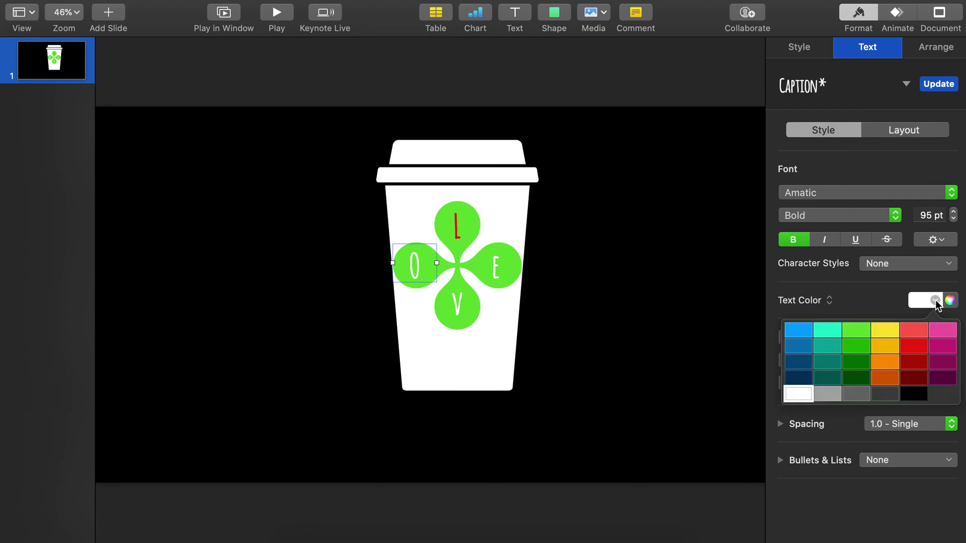
{"action": "left_click", "coordinate": [795, 335]}
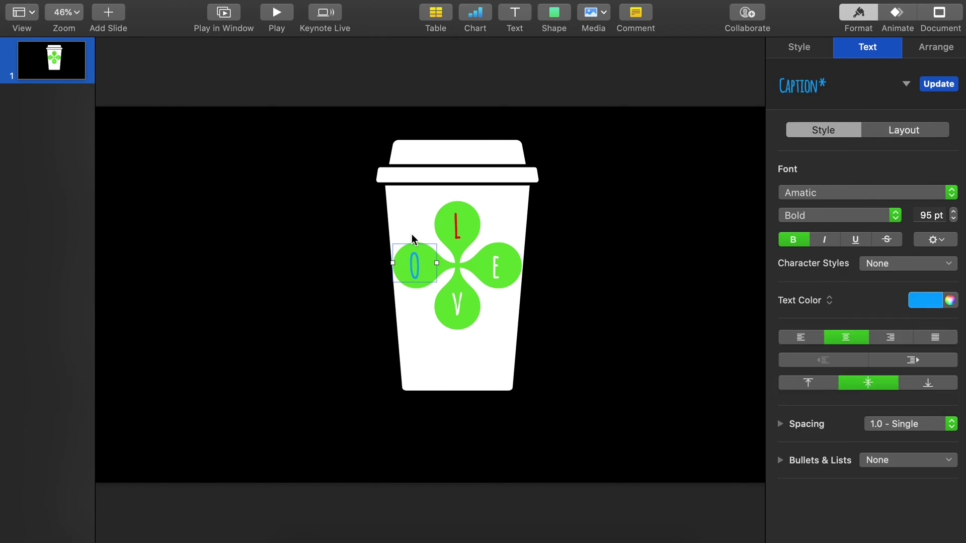
- Set the text color of the letter V on the lower petal to the same red as the L
{"action": "left_click", "coordinate": [455, 302]}
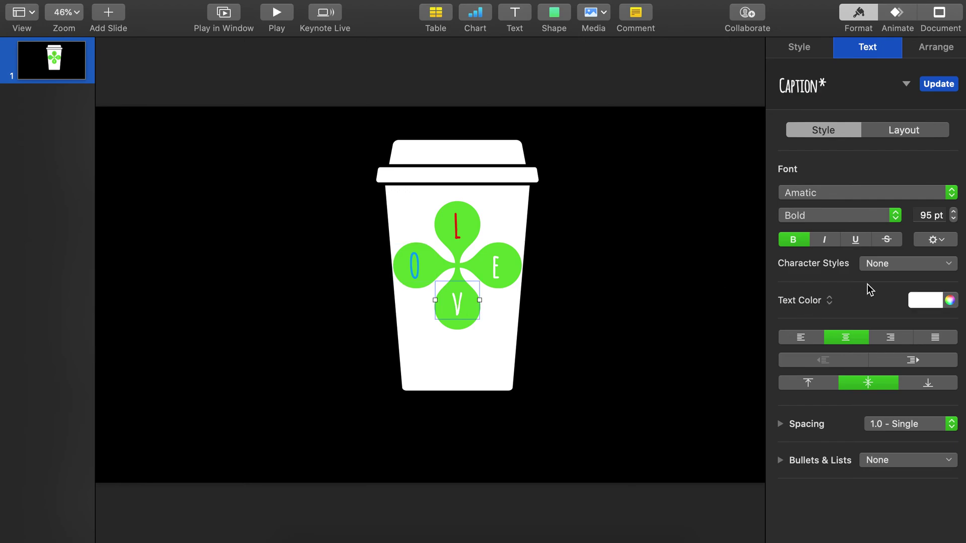
{"action": "left_click", "coordinate": [934, 301]}
{"action": "left_click", "coordinate": [914, 335]}
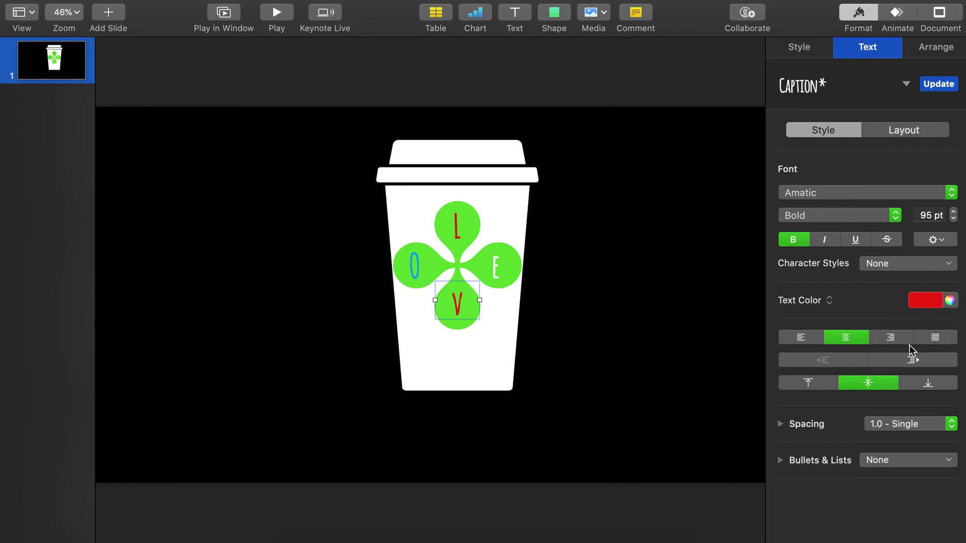
- Set the text color of the letter E on the right petal to the same light blue as the O, and deselect it
{"action": "left_click", "coordinate": [496, 269]}
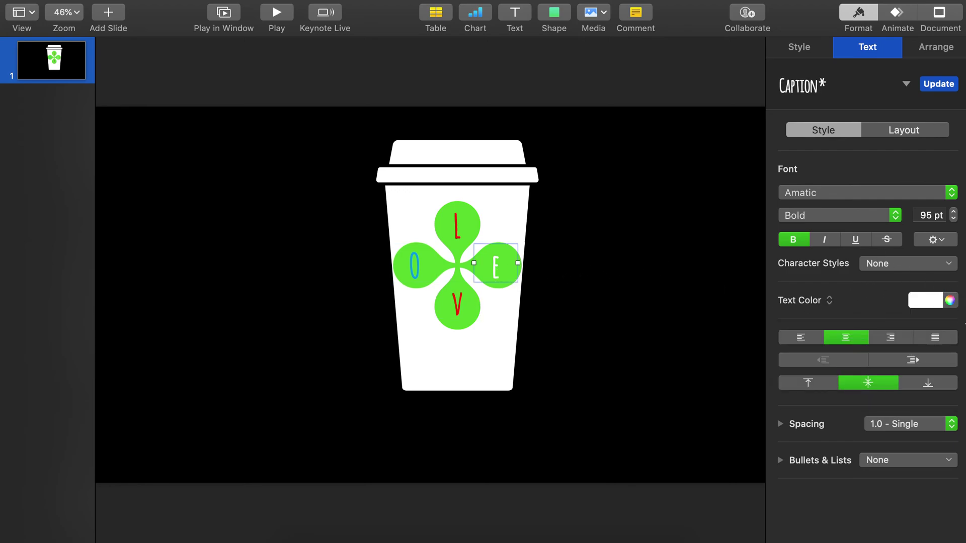
{"action": "left_click", "coordinate": [934, 300]}
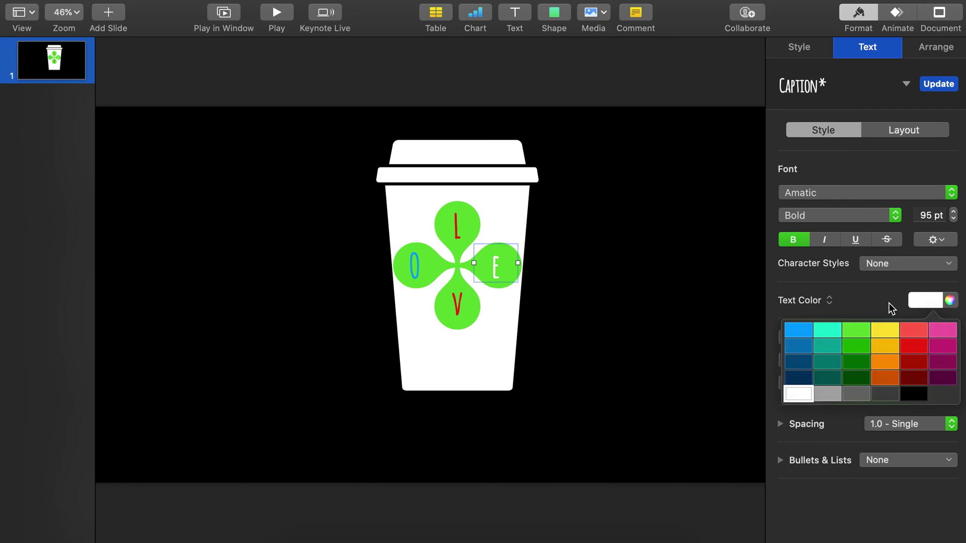
{"action": "left_click", "coordinate": [796, 334]}
{"action": "left_click", "coordinate": [586, 298]}
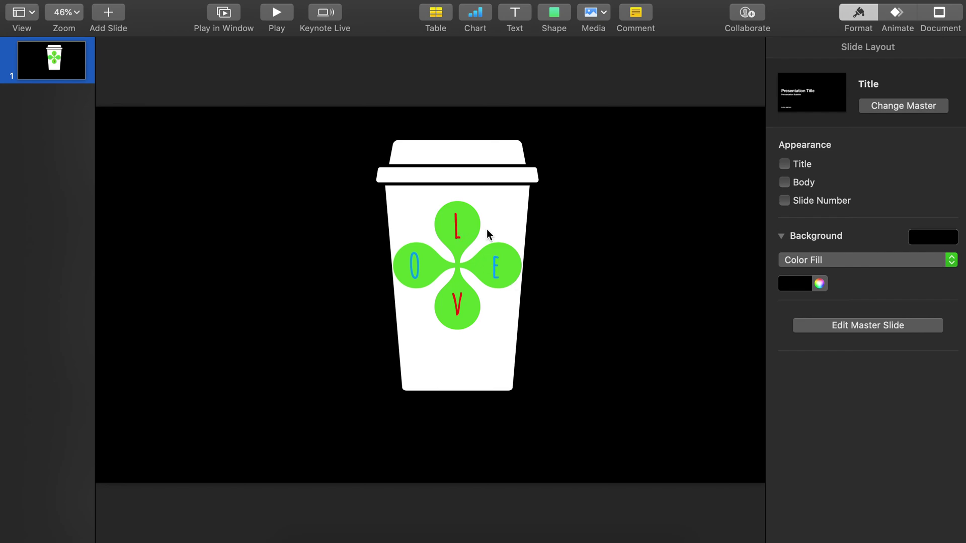
- Select the white cup shape and enlarge it slightly upward, keeping its base in place
{"action": "left_click", "coordinate": [469, 213]}
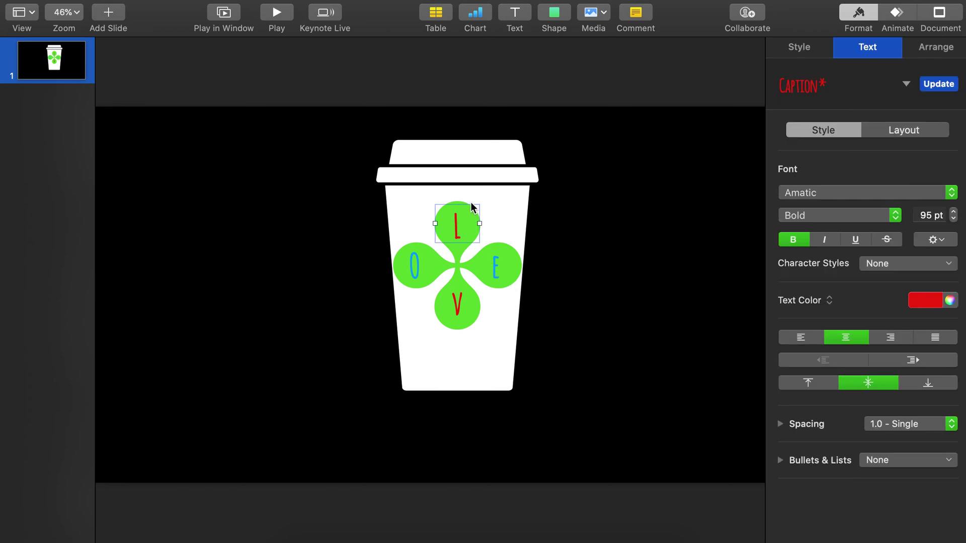
{"action": "left_click", "coordinate": [469, 193]}
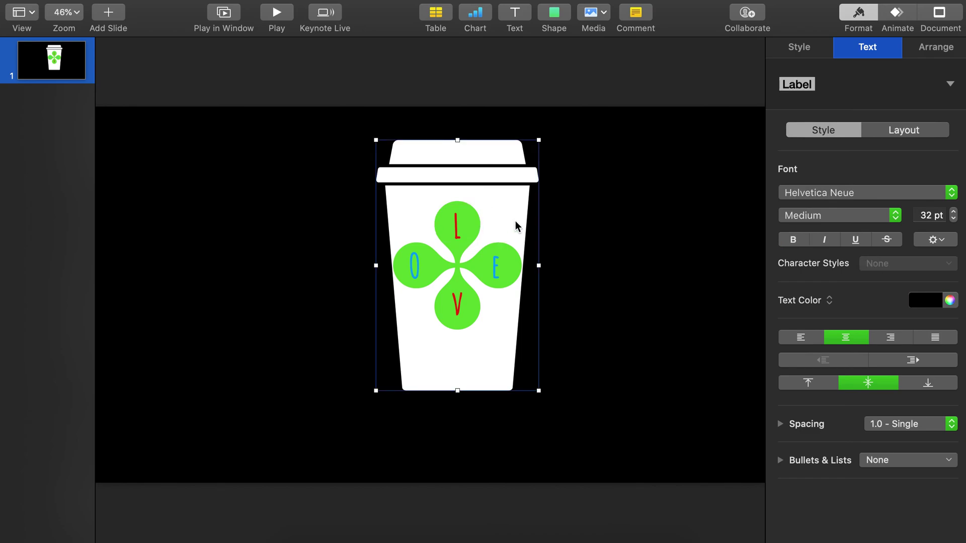
{"action": "left_click_drag", "start_coordinate": [459, 138], "coordinate": [458, 135]}
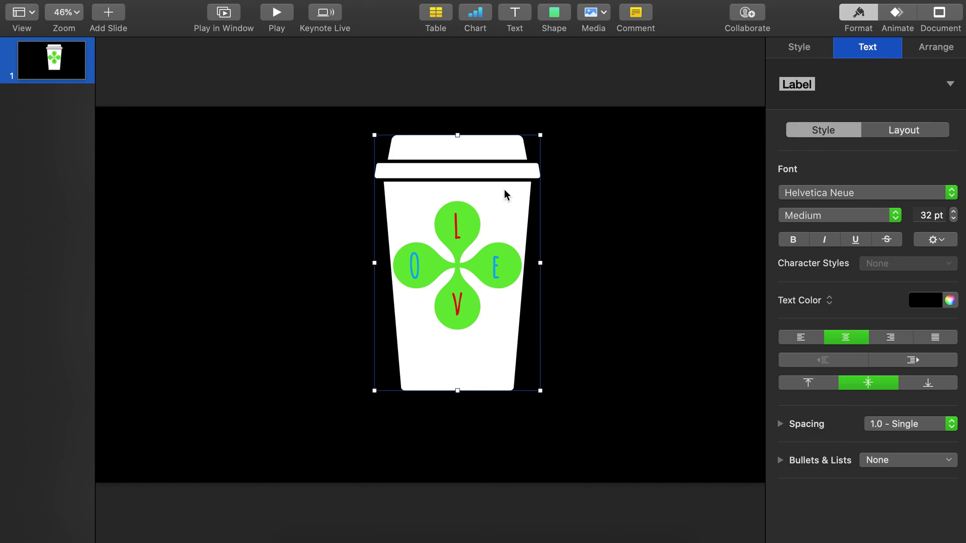
{"action": "left_click_drag", "start_coordinate": [511, 196], "coordinate": [509, 199]}
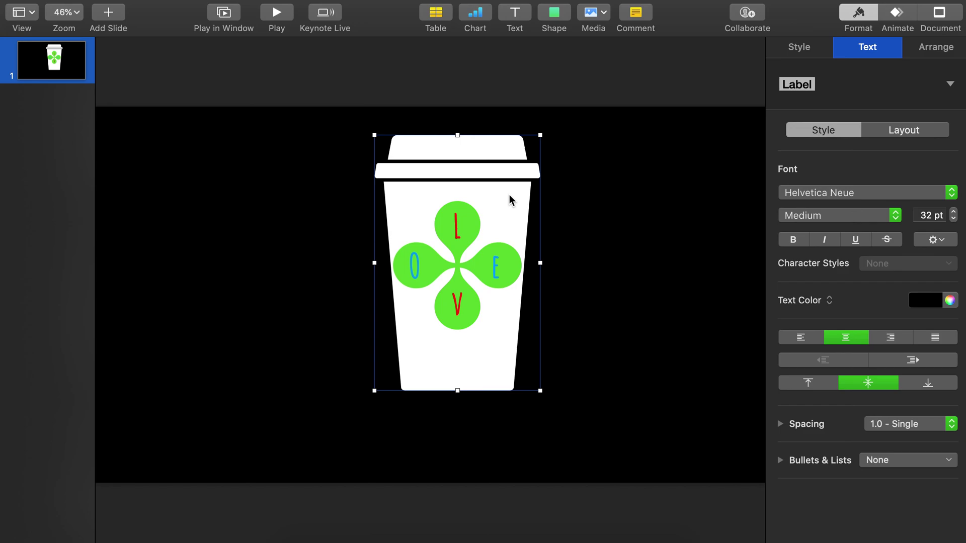